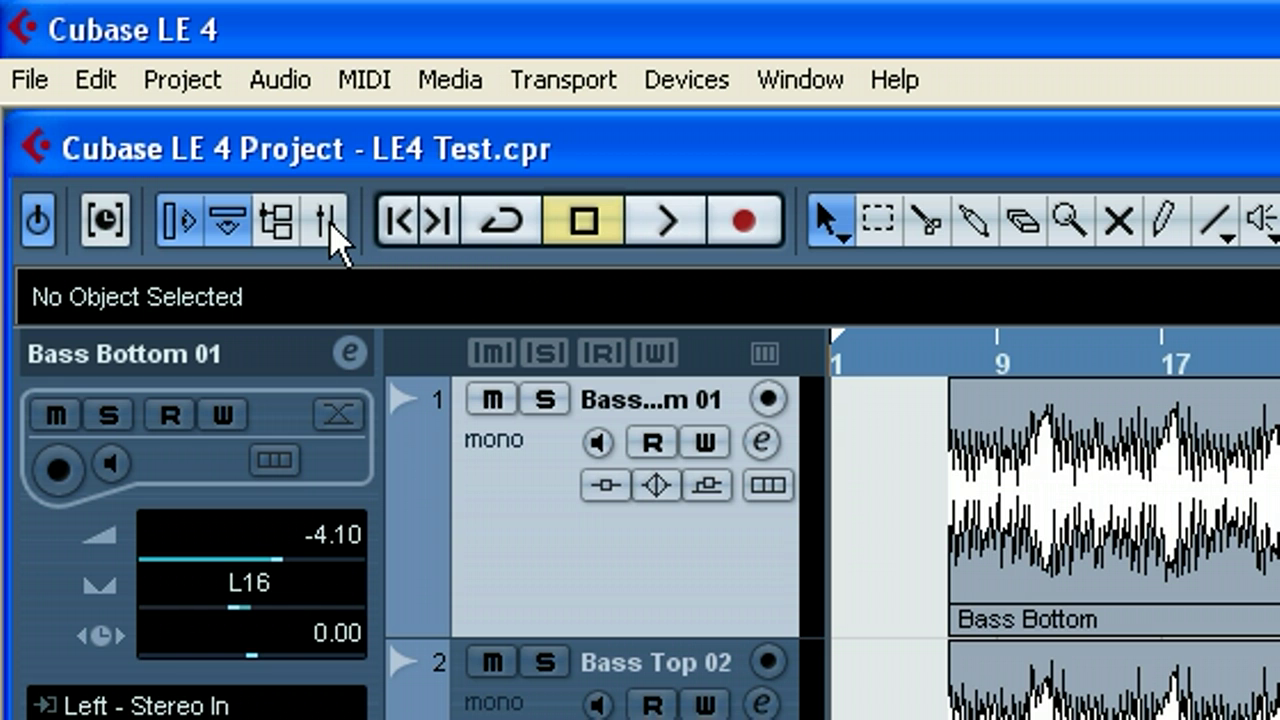
Open the mixer, enable the equalizer on the Bass Top 02 channel and close its channel settings.
click(330, 225)
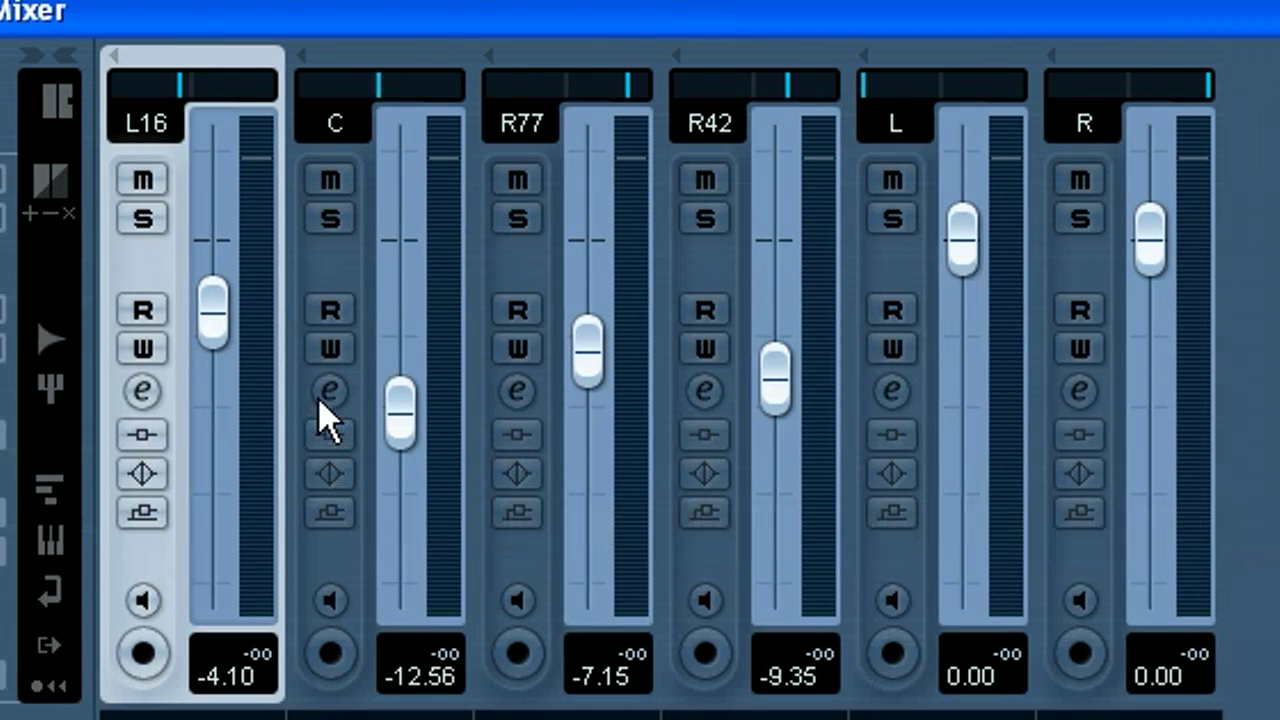
click(467, 436)
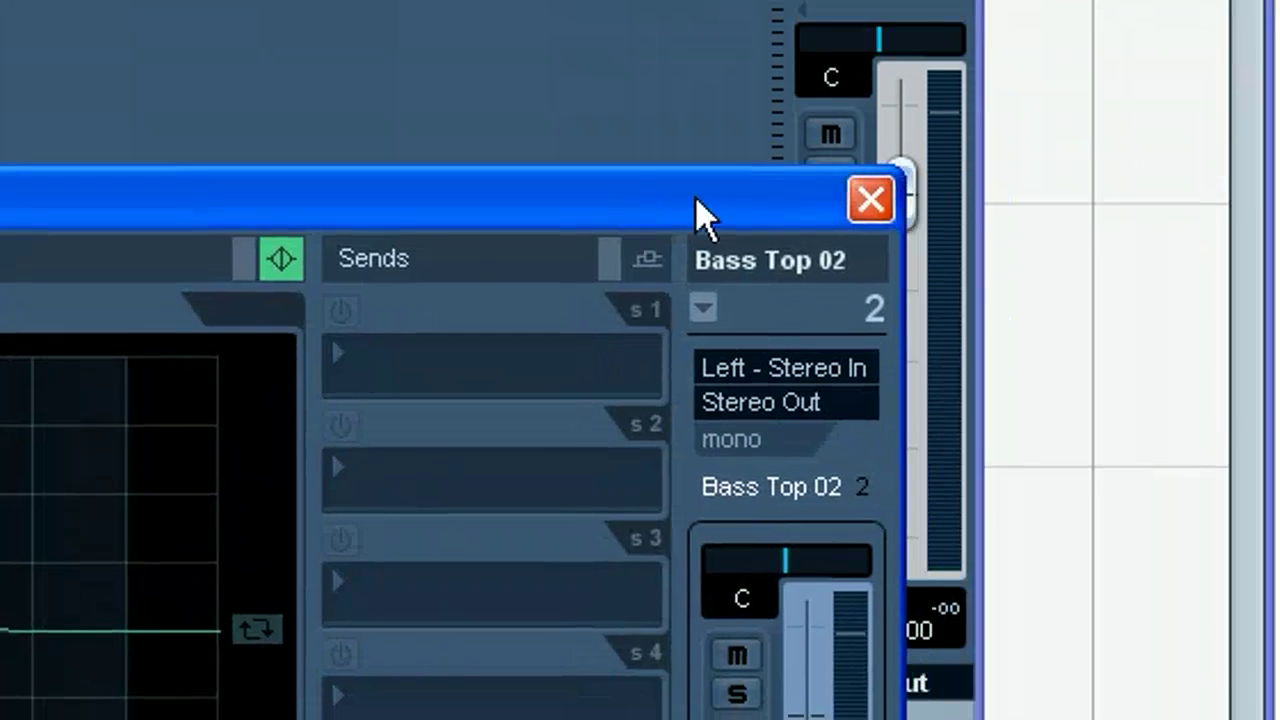
click(872, 195)
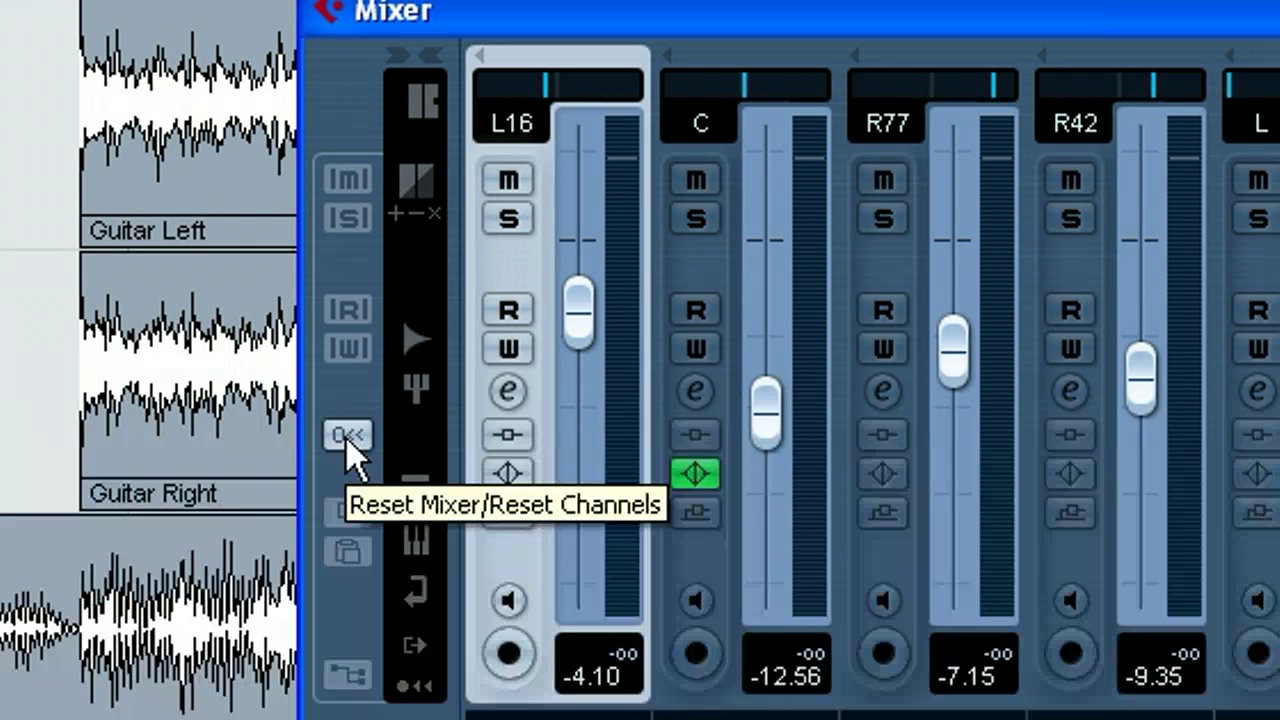
Reset all mixer channels to their default settings and close the mixer.
click(350, 450)
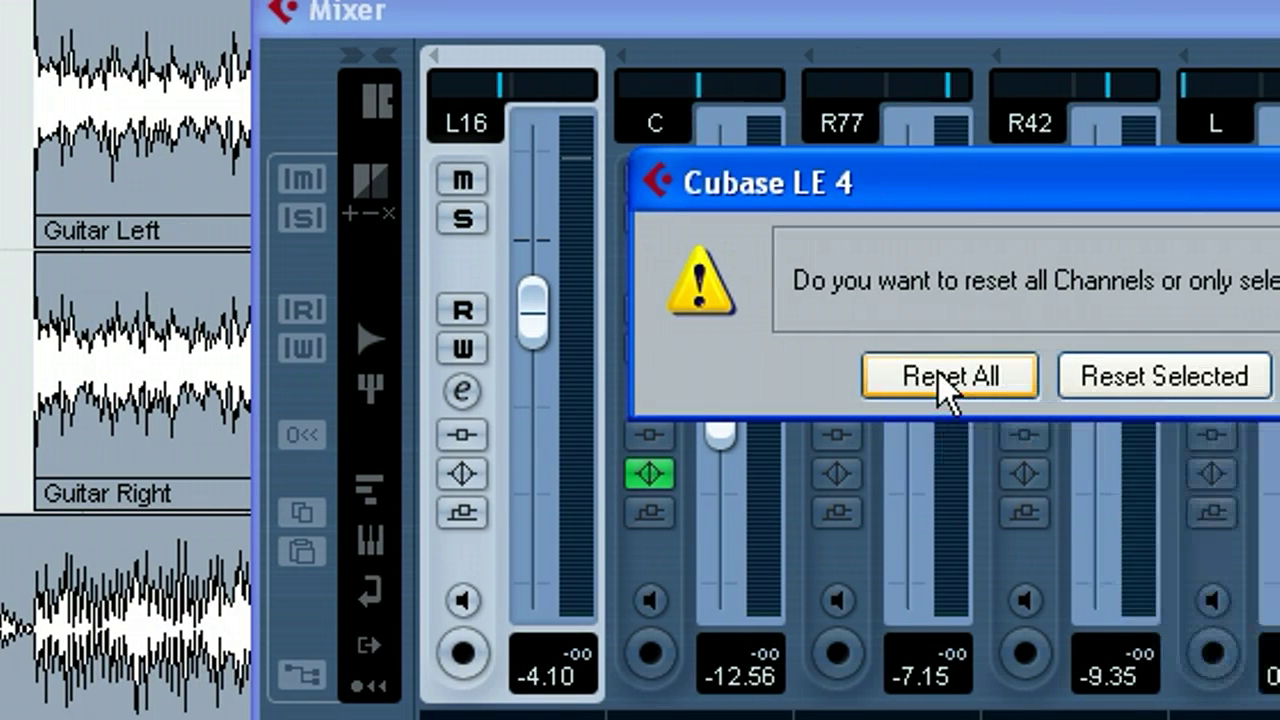
click(988, 378)
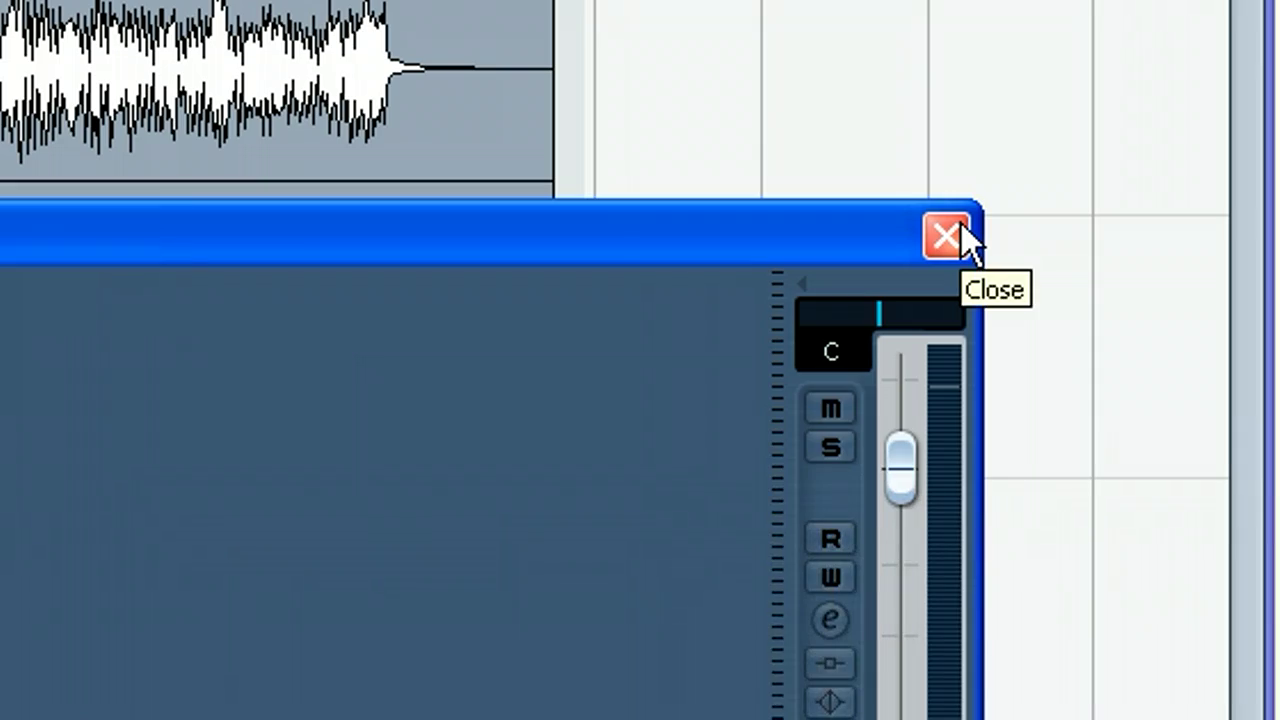
click(950, 236)
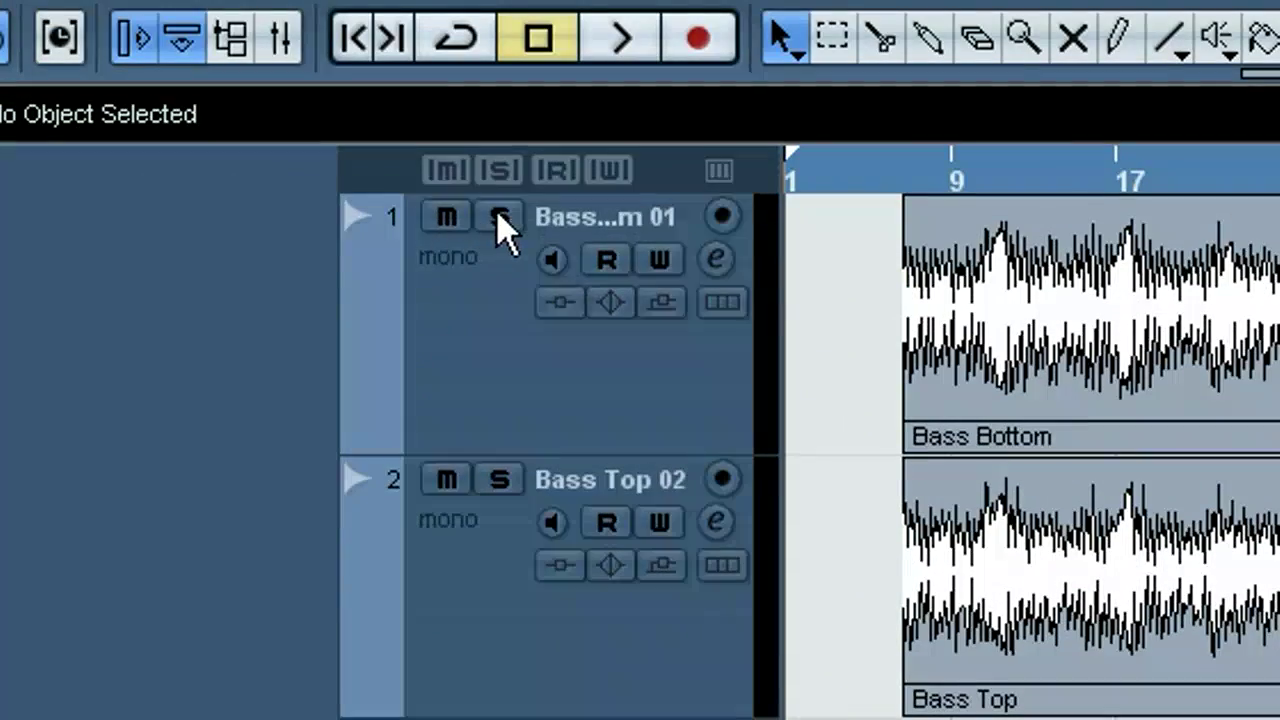
Solo the Bass Bottom 01 track and open the audio mixdown export settings.
click(505, 218)
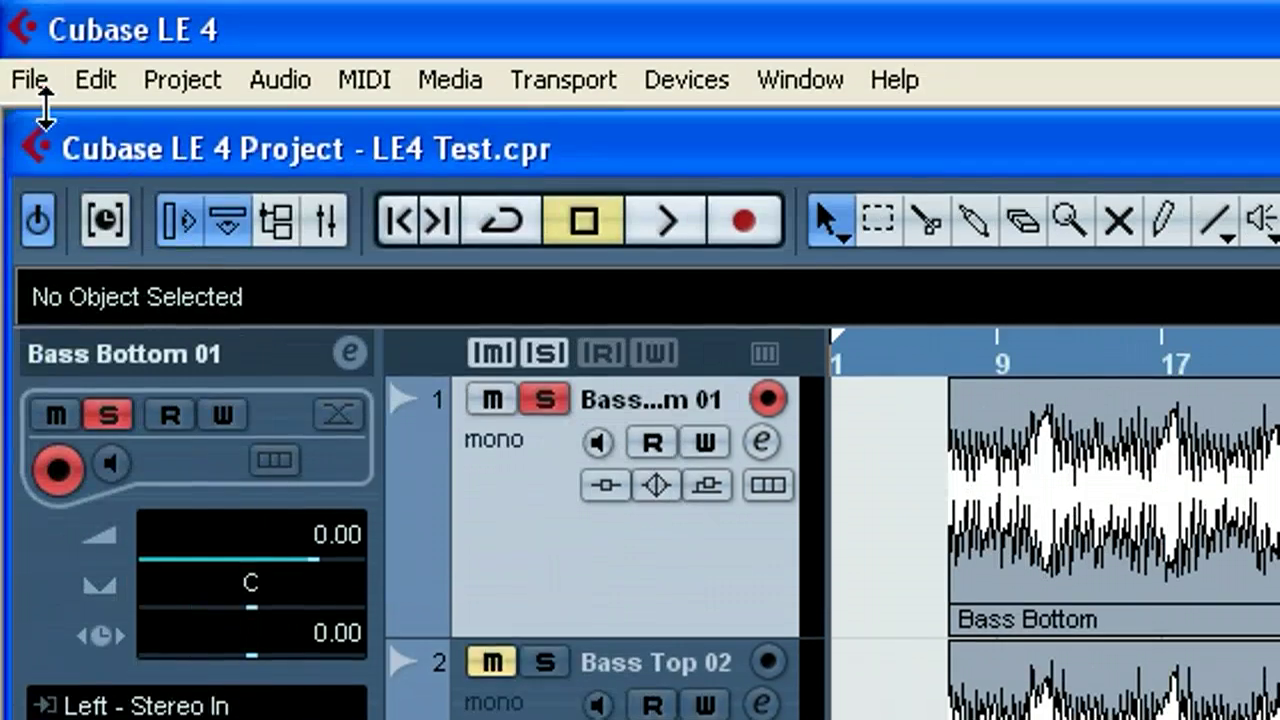
click(8, 0)
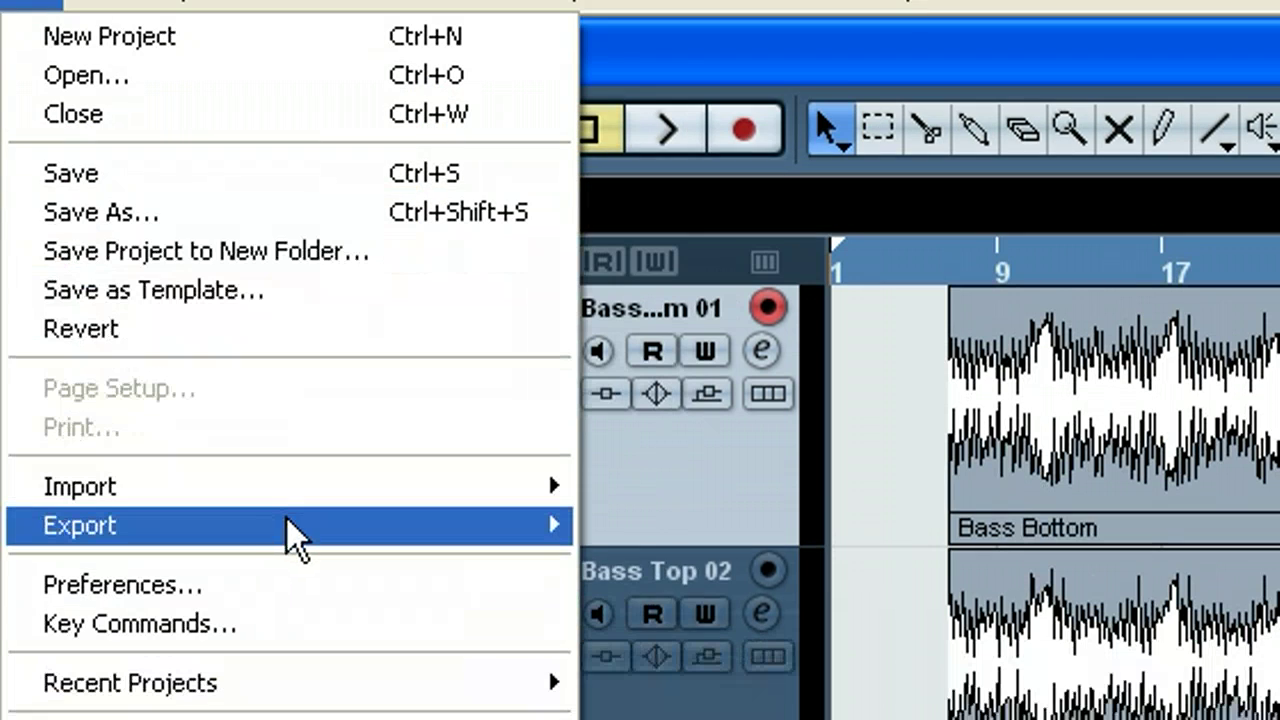
mouse_move(286, 575)
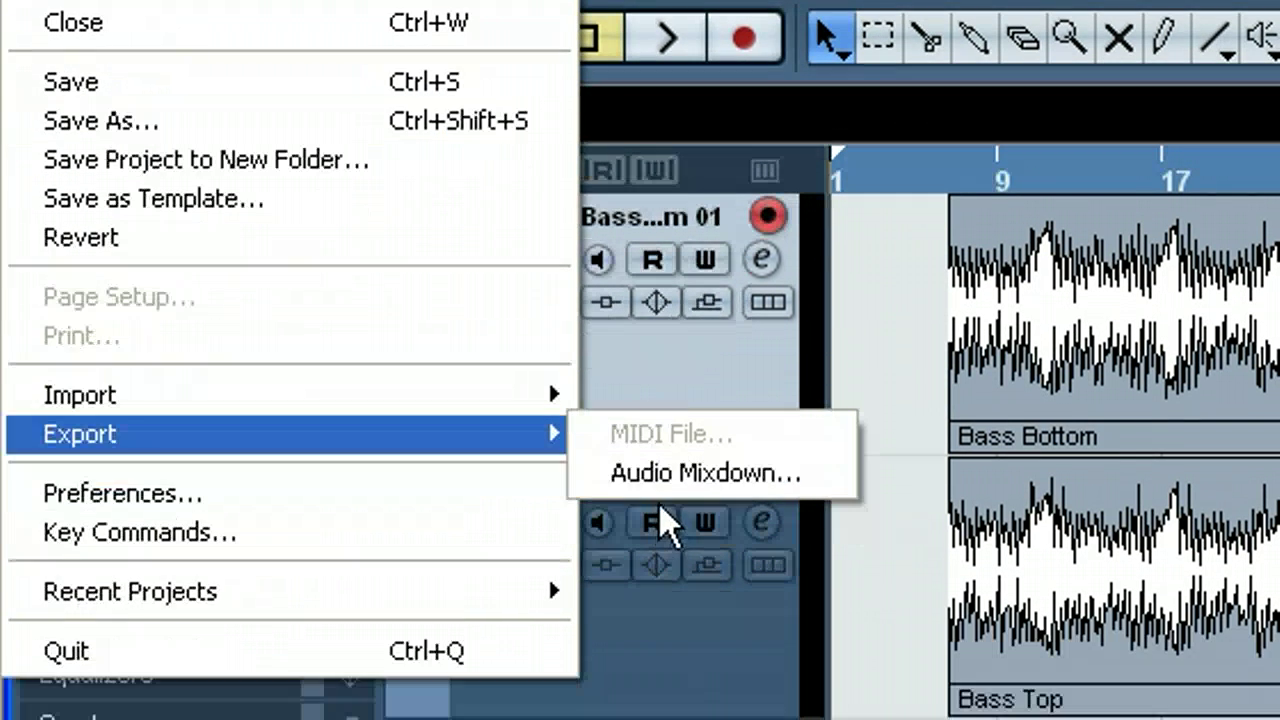
click(680, 478)
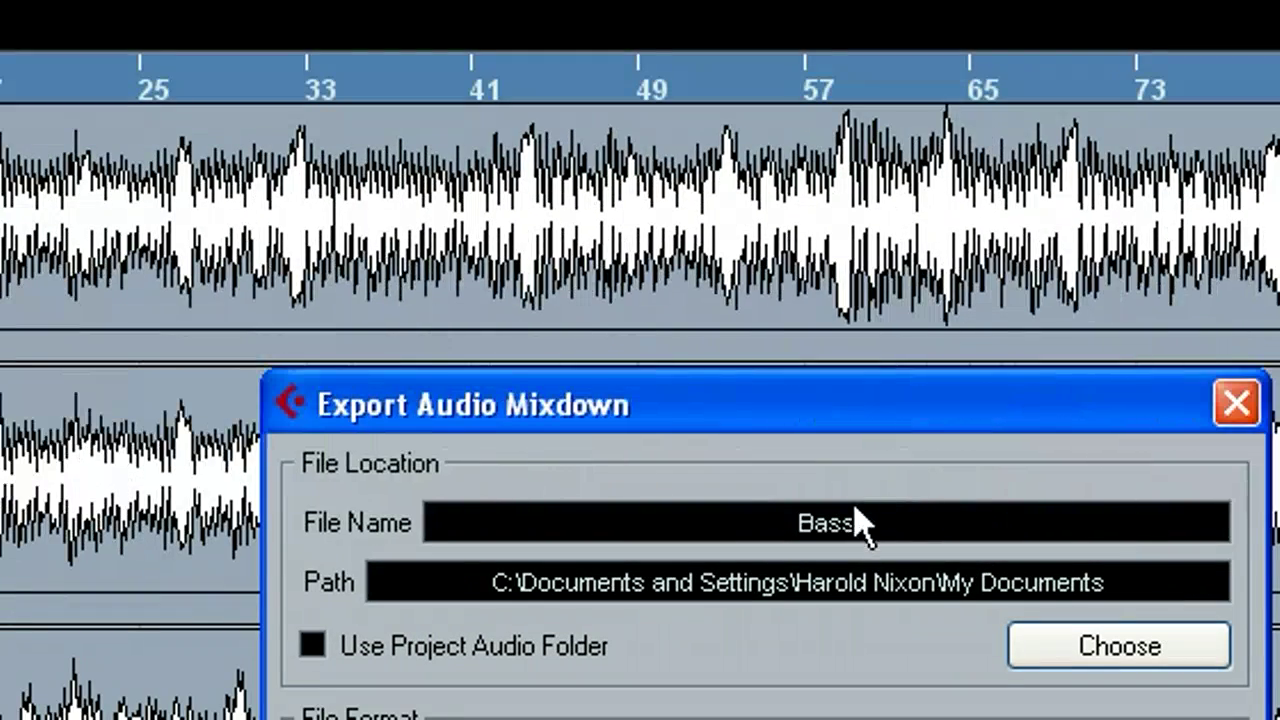
Review the mixdown's file name, path, format and audio engine output settings, and close the dialog without exporting.
double_click(858, 523)
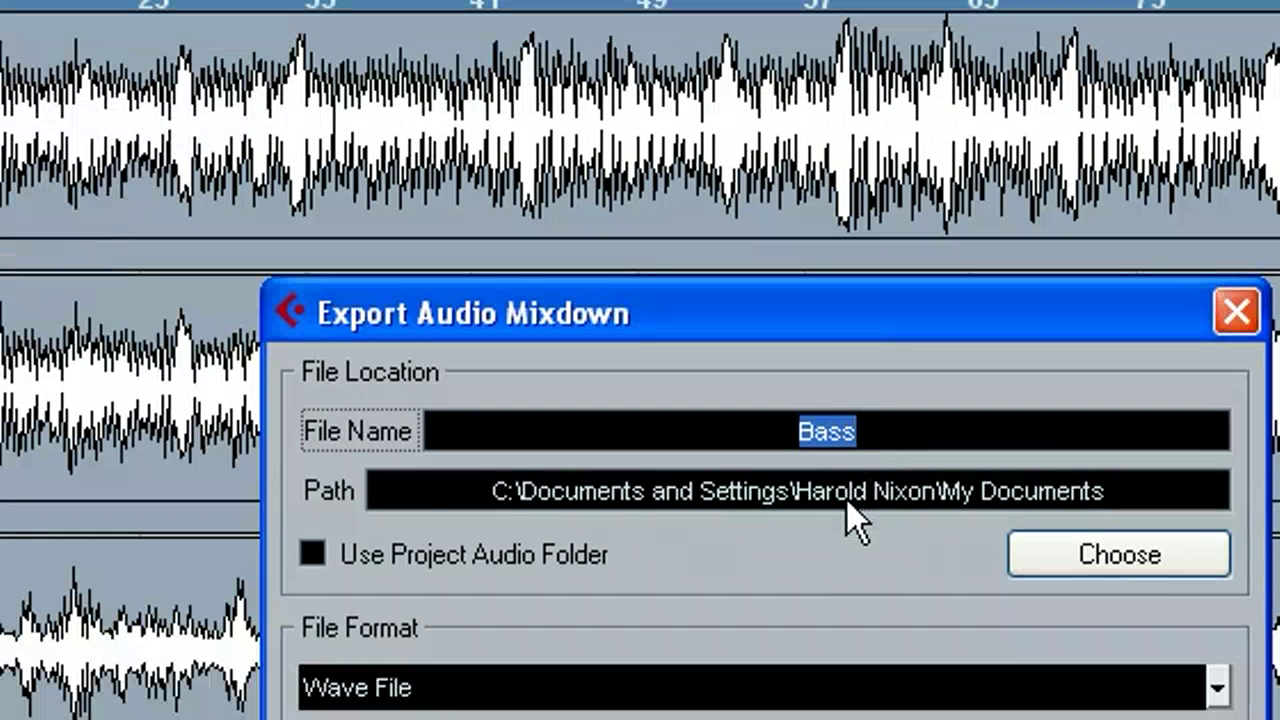
double_click(848, 595)
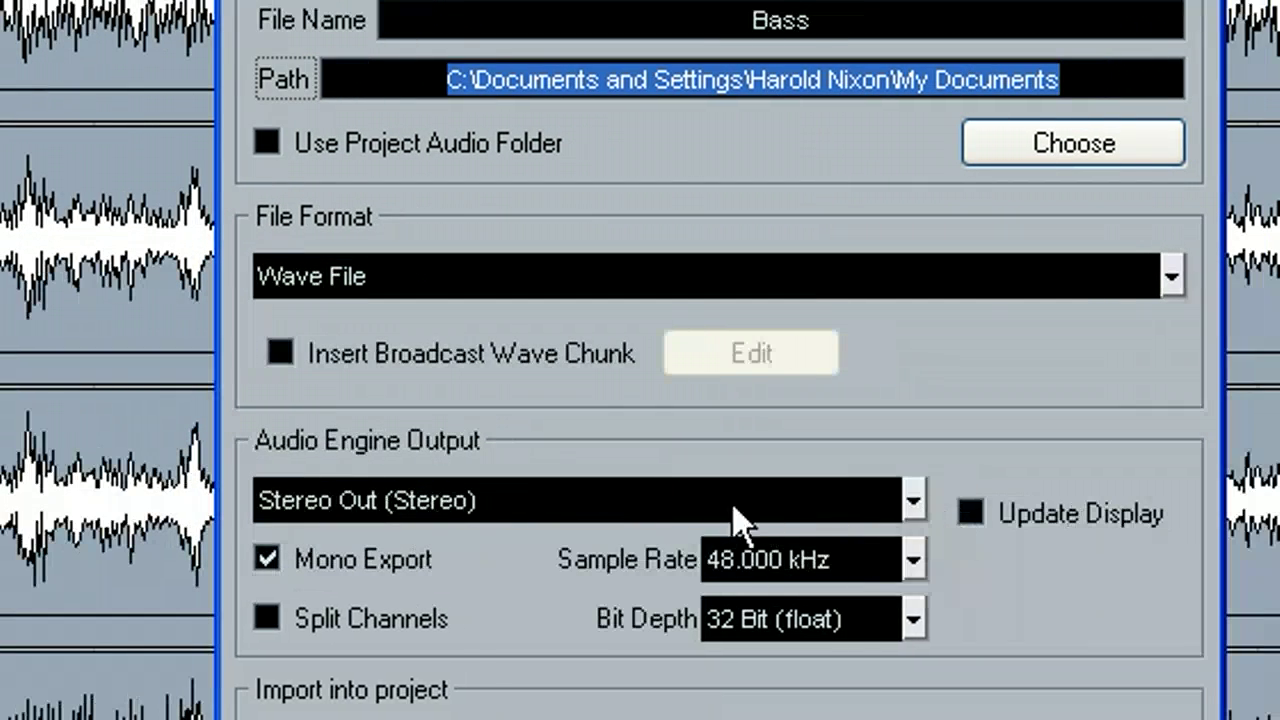
click(971, 499)
click(929, 498)
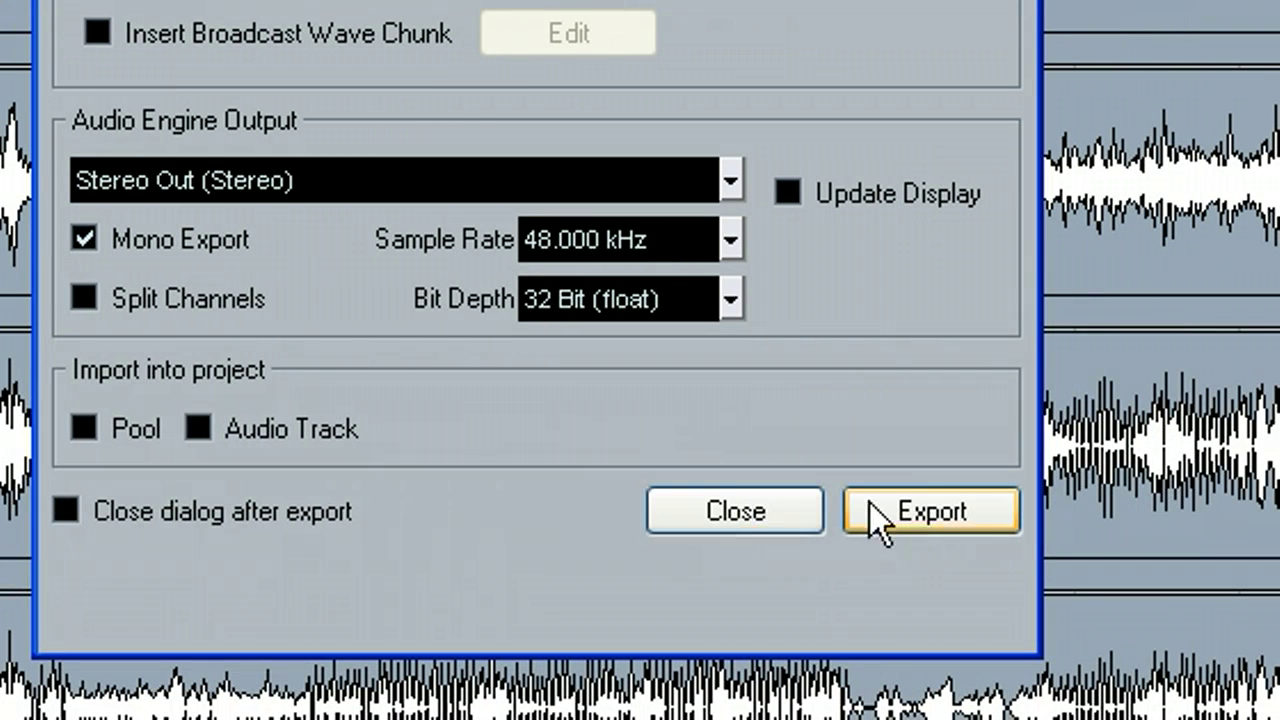
click(740, 510)
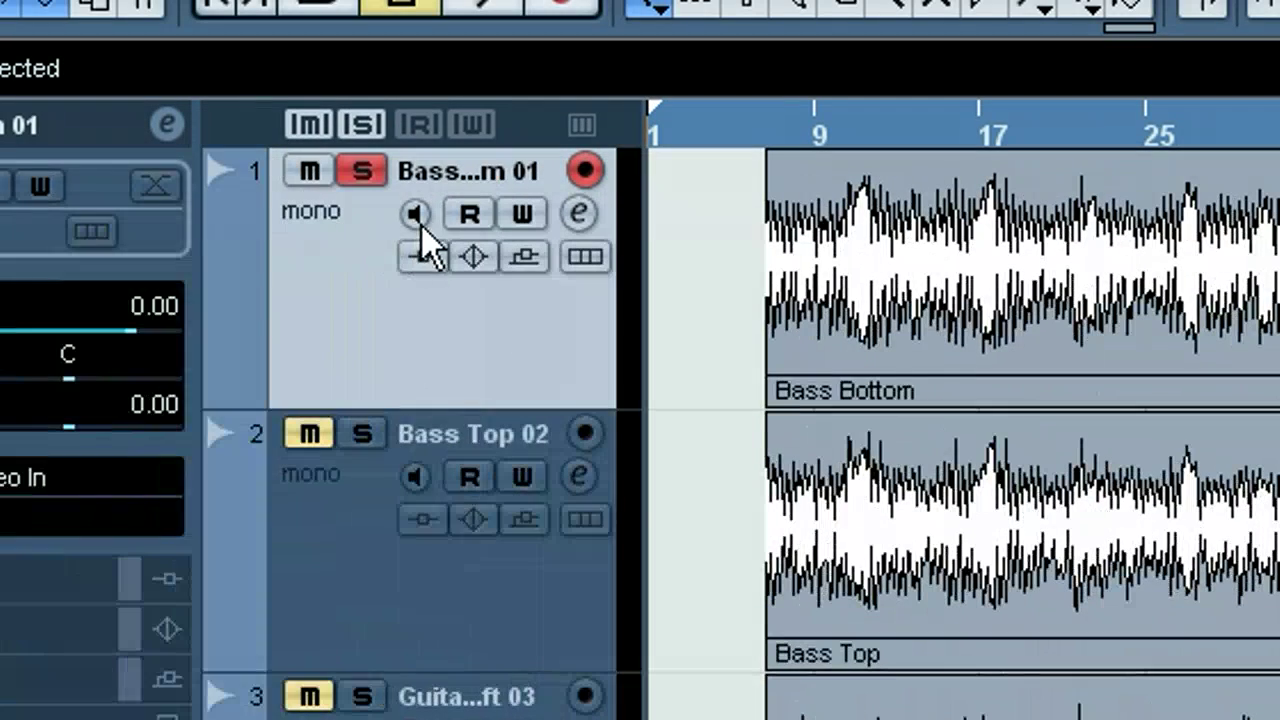
Switch the solo from Bass Bottom 01 to Bass Top 02 and open the audio mixdown export settings again.
click(356, 172)
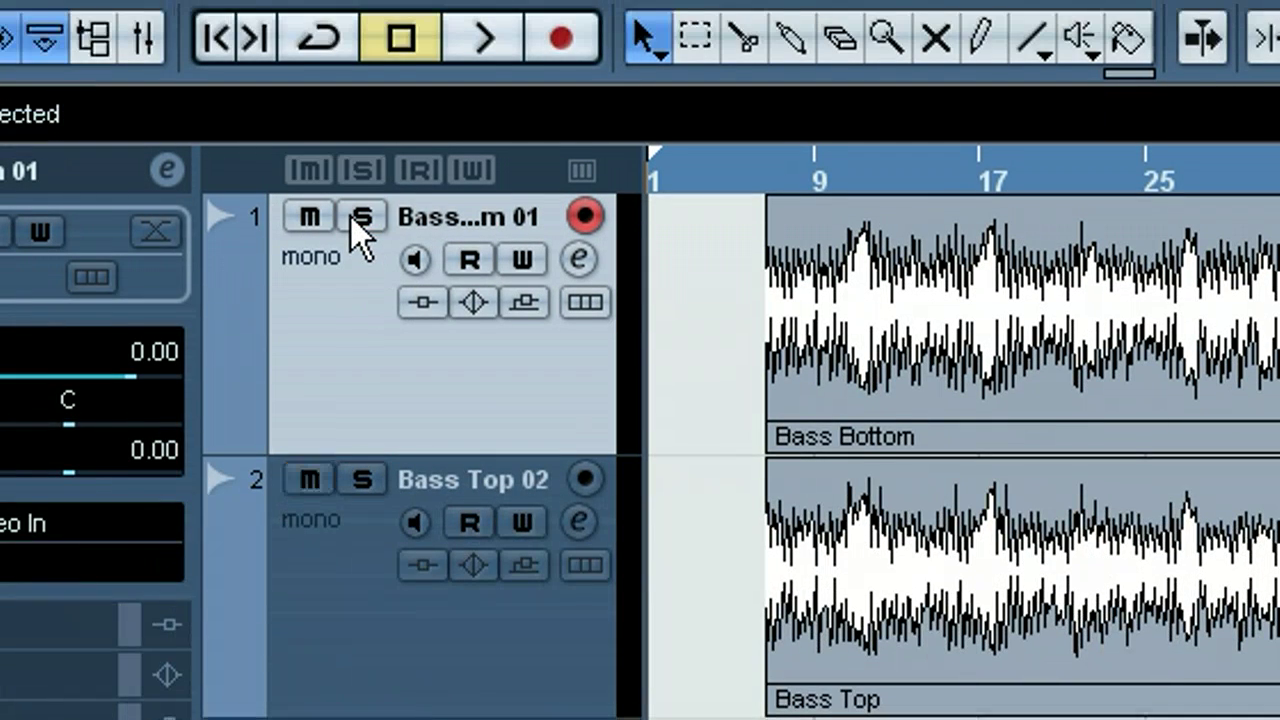
click(362, 480)
click(20, 78)
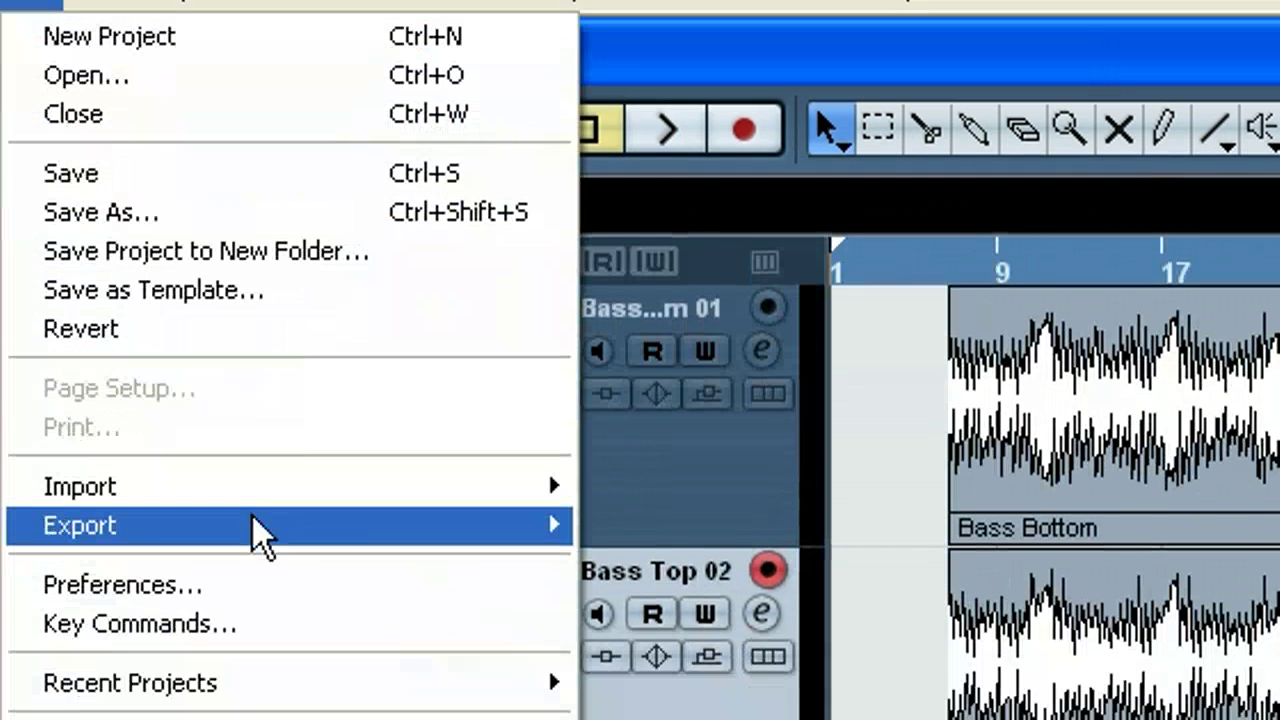
mouse_move(340, 535)
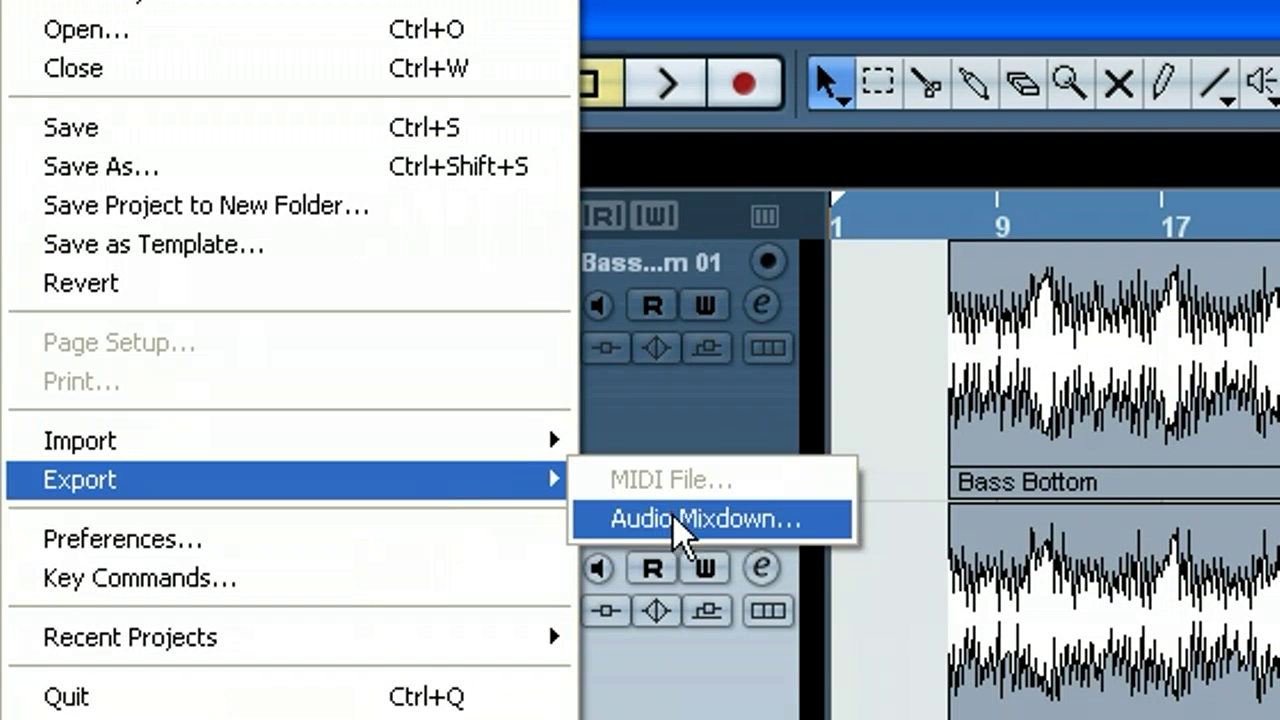
click(673, 516)
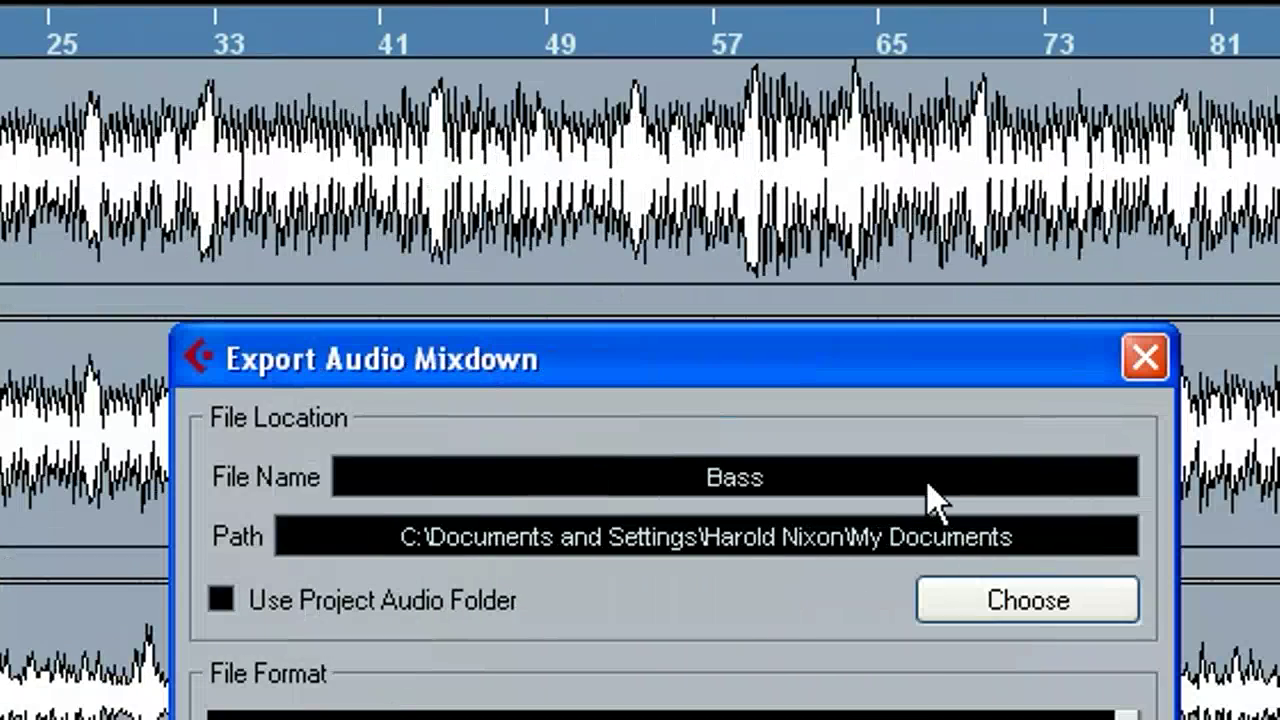
Add 2 to the mixdown's file name and close the export dialog.
text(2)
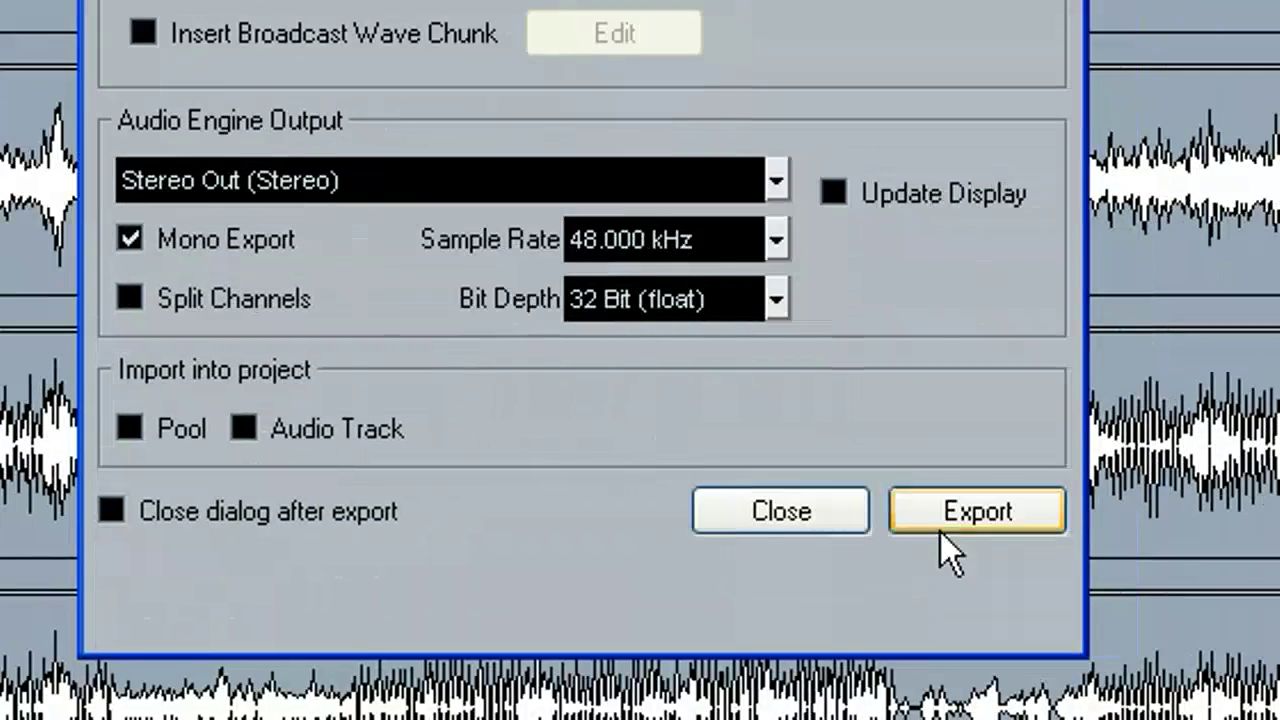
click(769, 513)
Turn off Bass Top 02's solo, and solo the guitar and mandolin tracks one at a time, leaving none soloed.
click(362, 254)
click(360, 515)
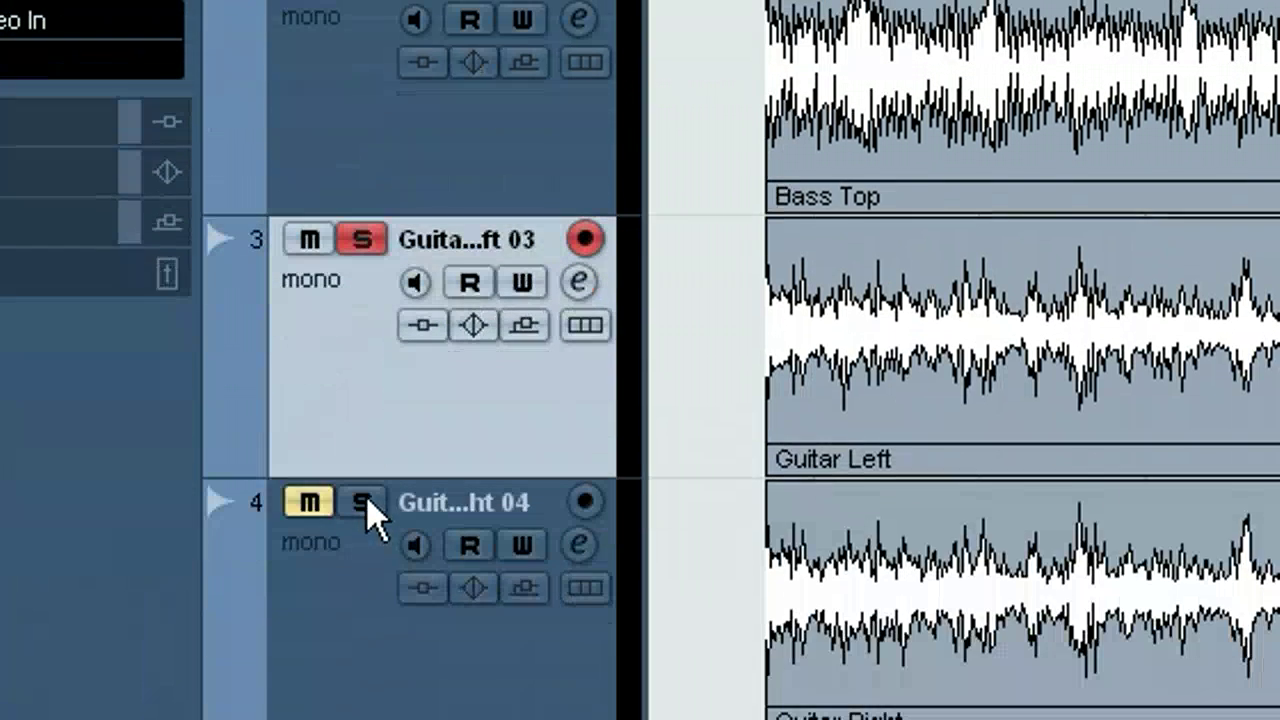
click(360, 239)
click(362, 502)
click(362, 502)
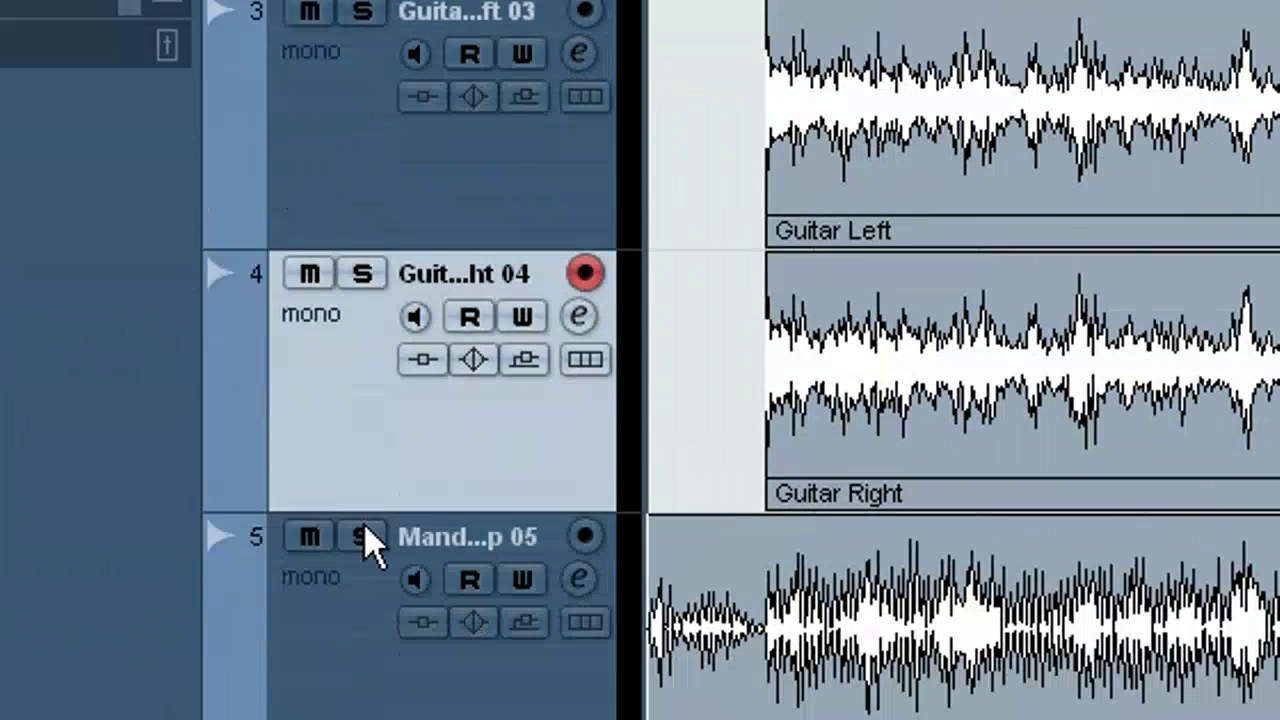
click(369, 484)
click(351, 532)
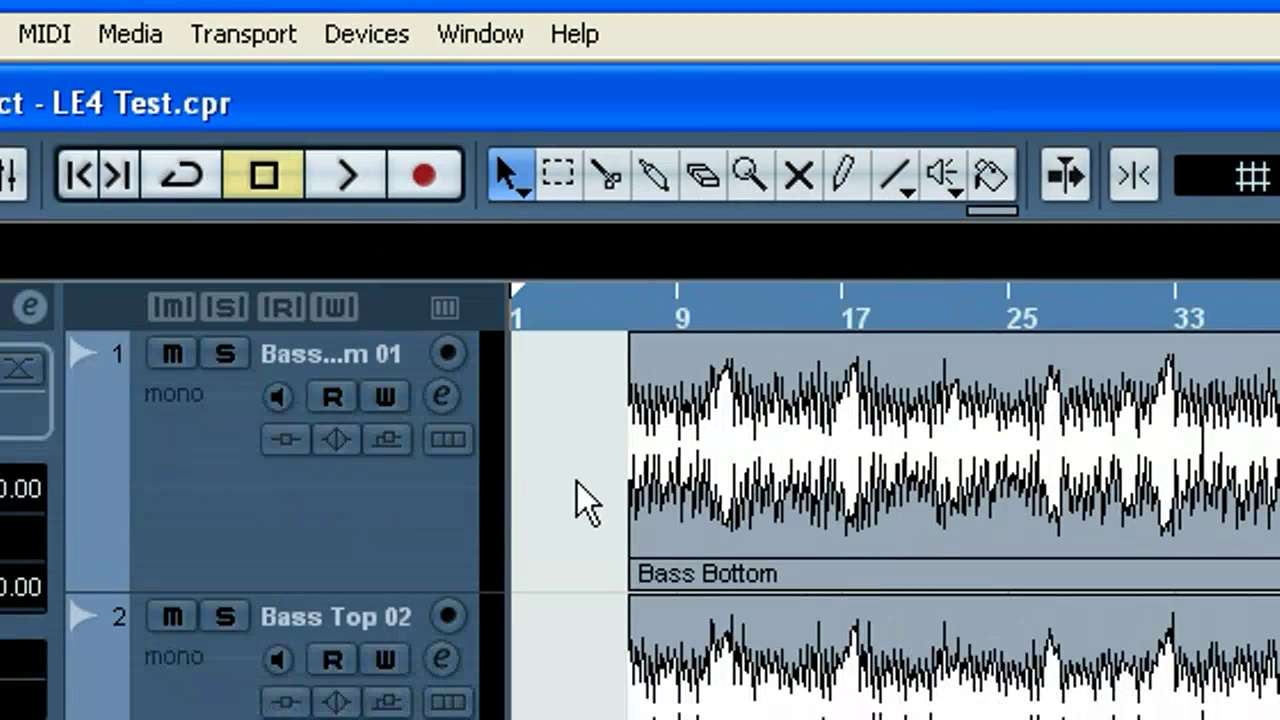
Draw a short empty audio event in the gap before the recorded audio on each of the four bass and guitar tracks.
right_click(577, 482)
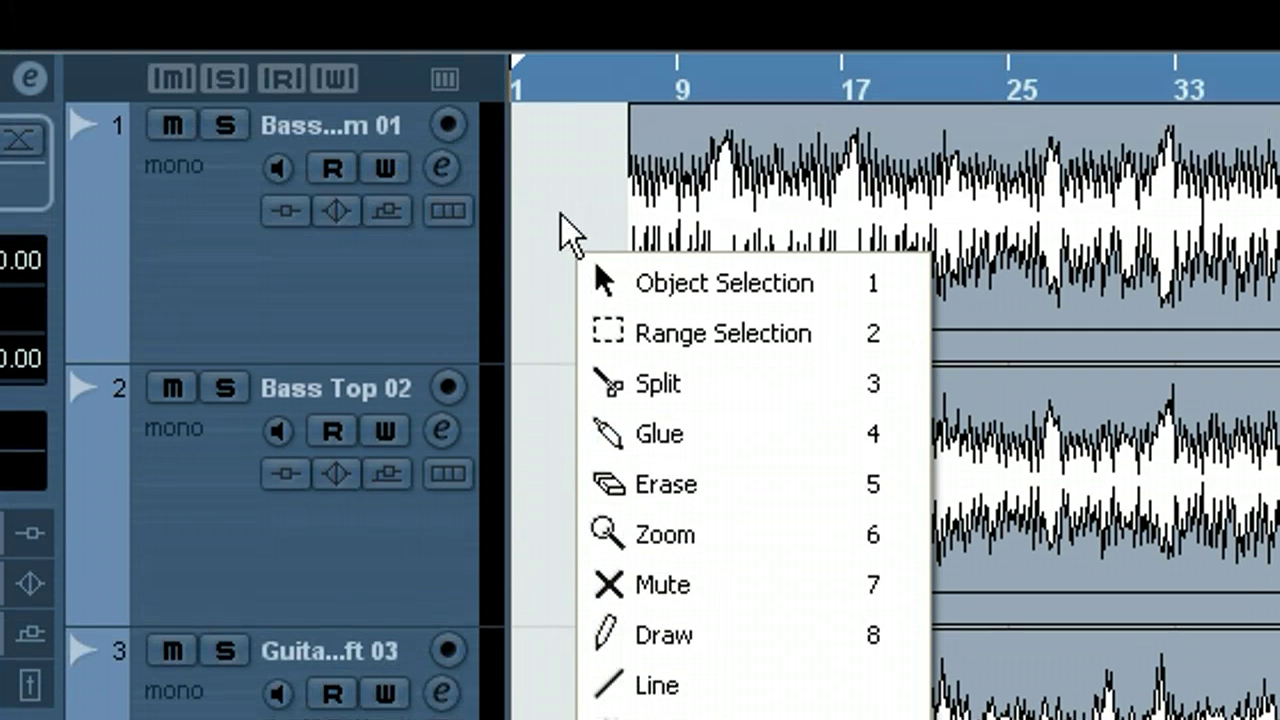
right_click(565, 90)
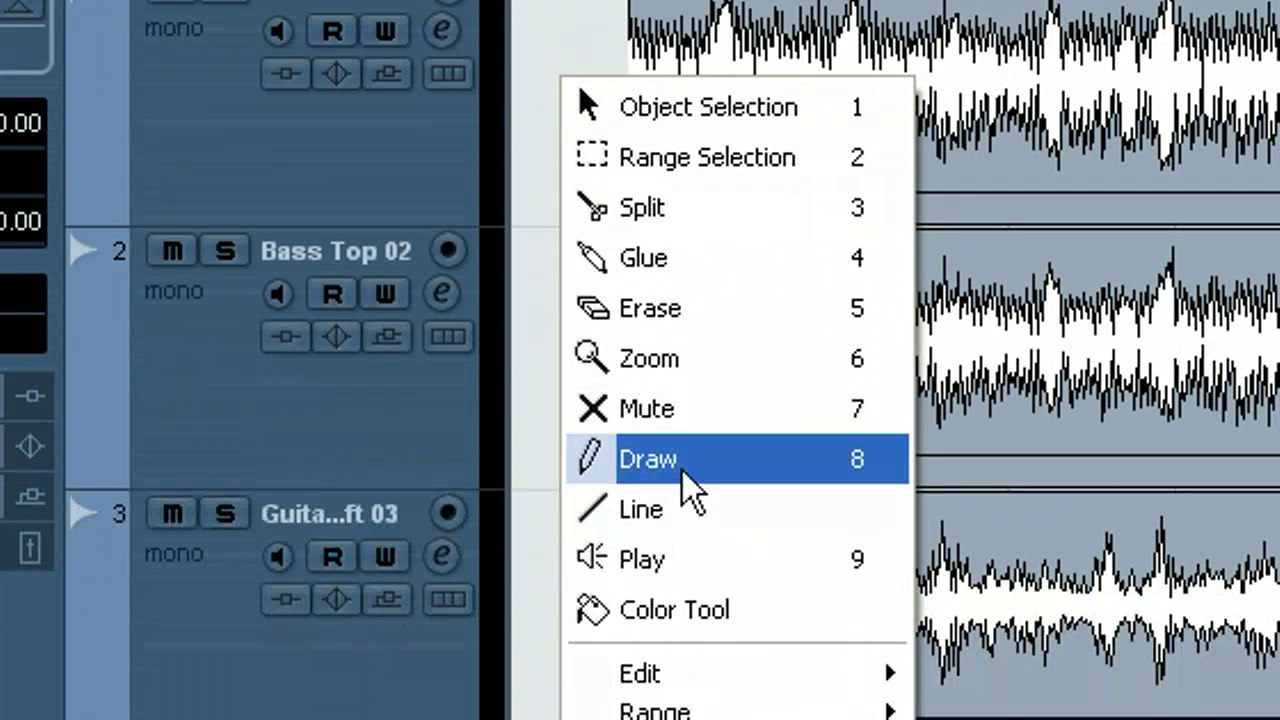
click(686, 545)
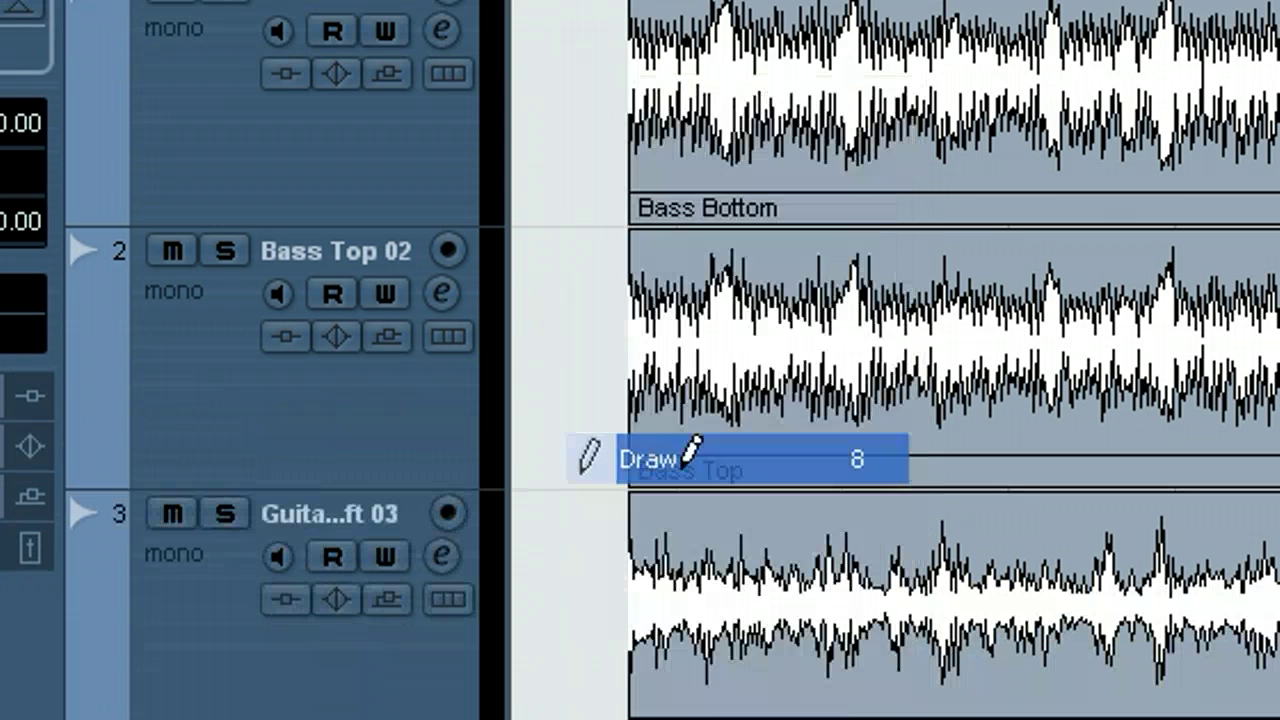
drag(537, 250, 592, 240)
drag(592, 196, 620, 190)
drag(528, 350, 617, 360)
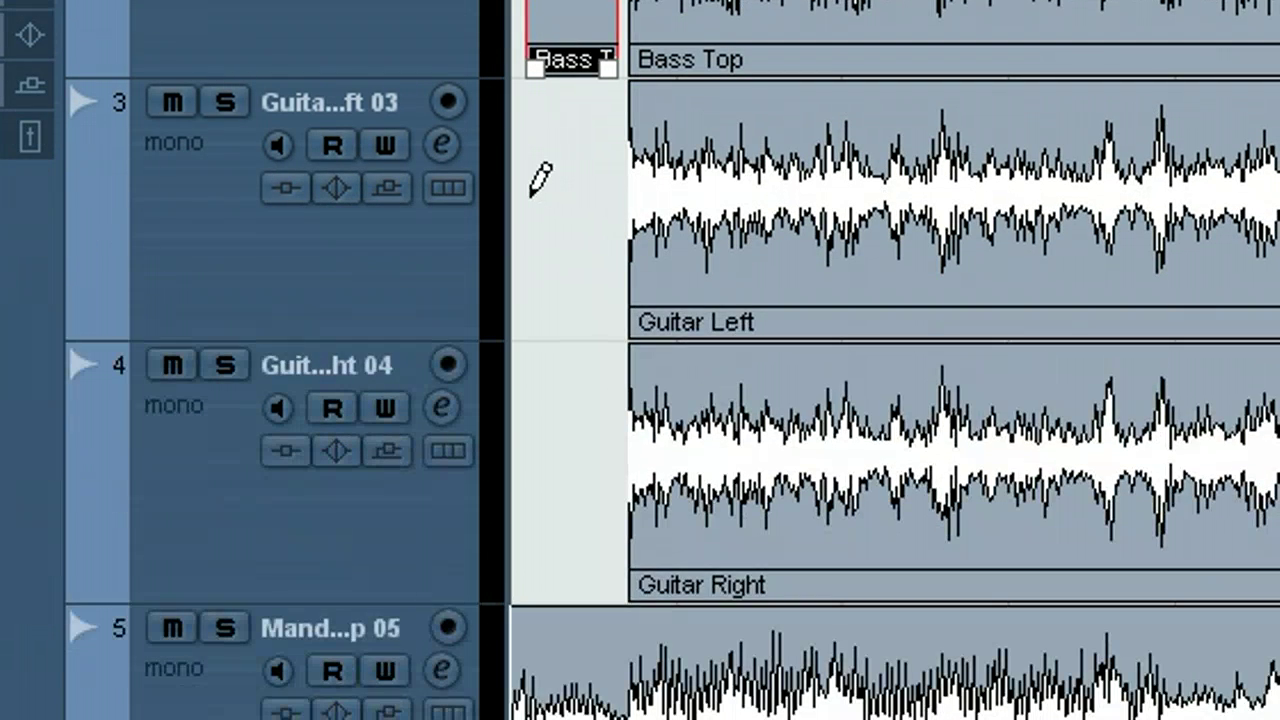
drag(529, 177, 609, 192)
drag(536, 360, 613, 392)
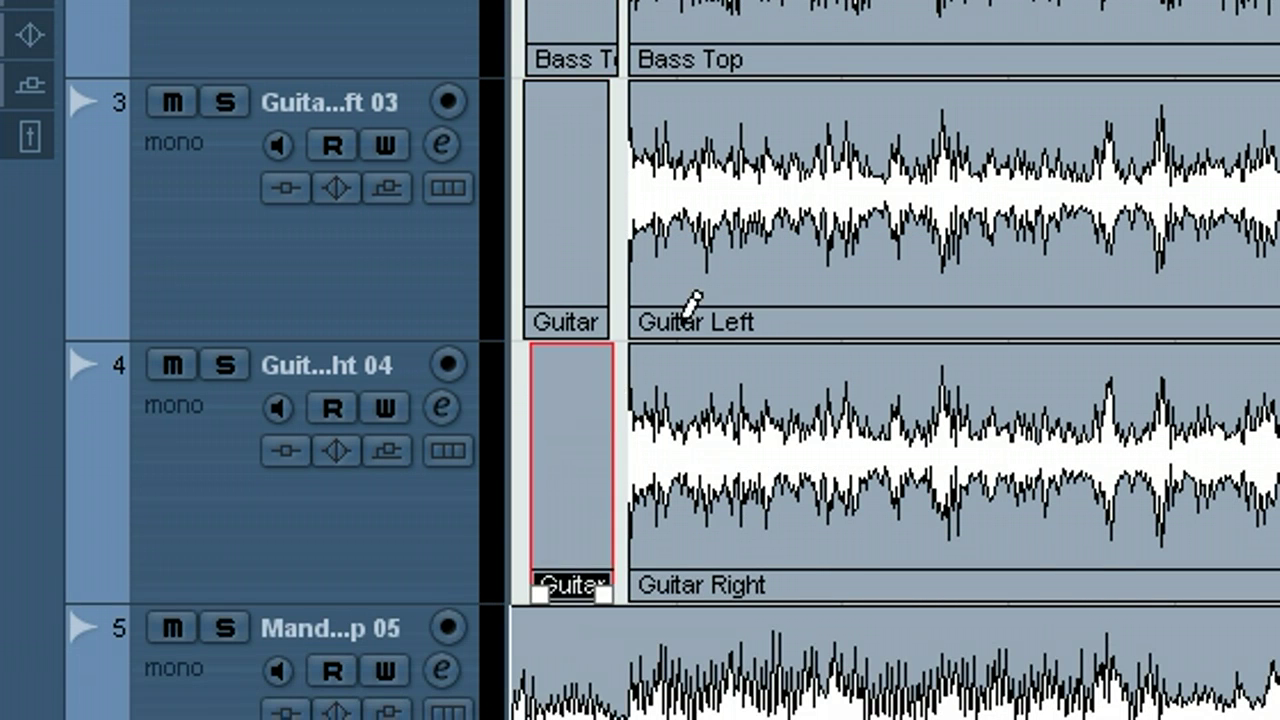
Move the empty events on the four bass and guitar tracks to the start of the project with the Object Selection tool.
right_click(755, 245)
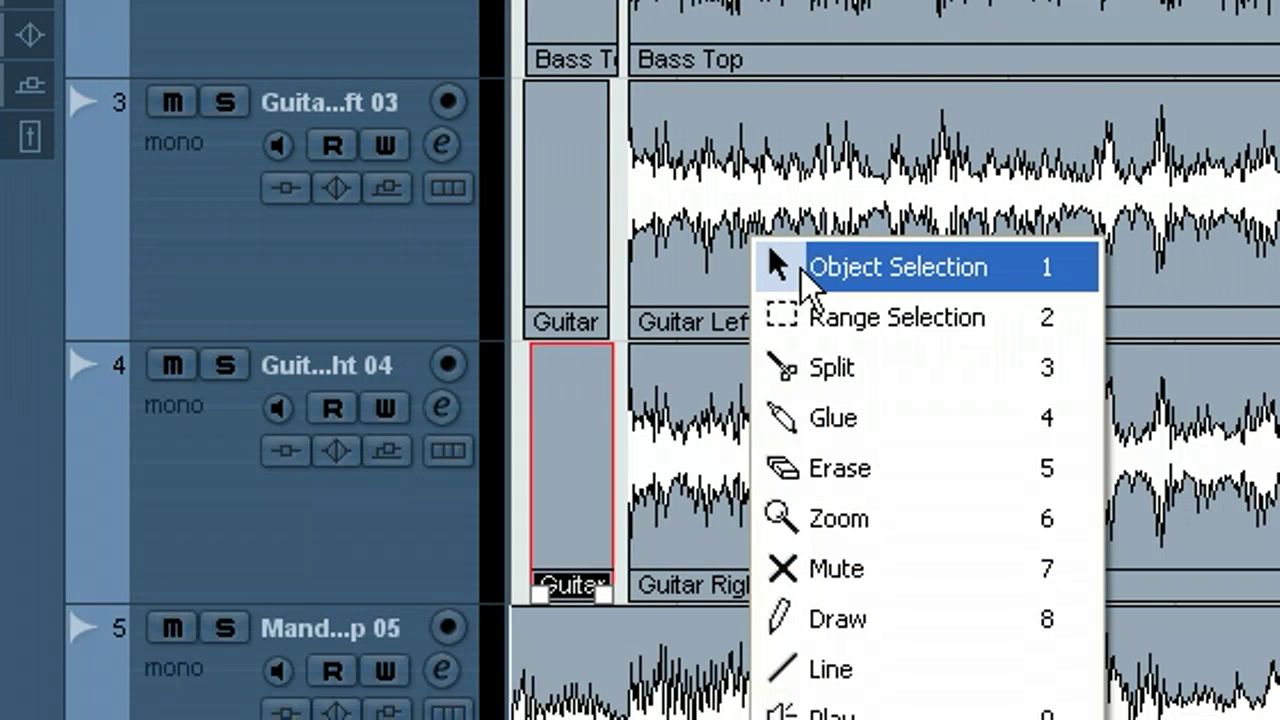
click(801, 269)
drag(606, 205, 557, 201)
drag(604, 356, 546, 360)
drag(580, 628, 530, 631)
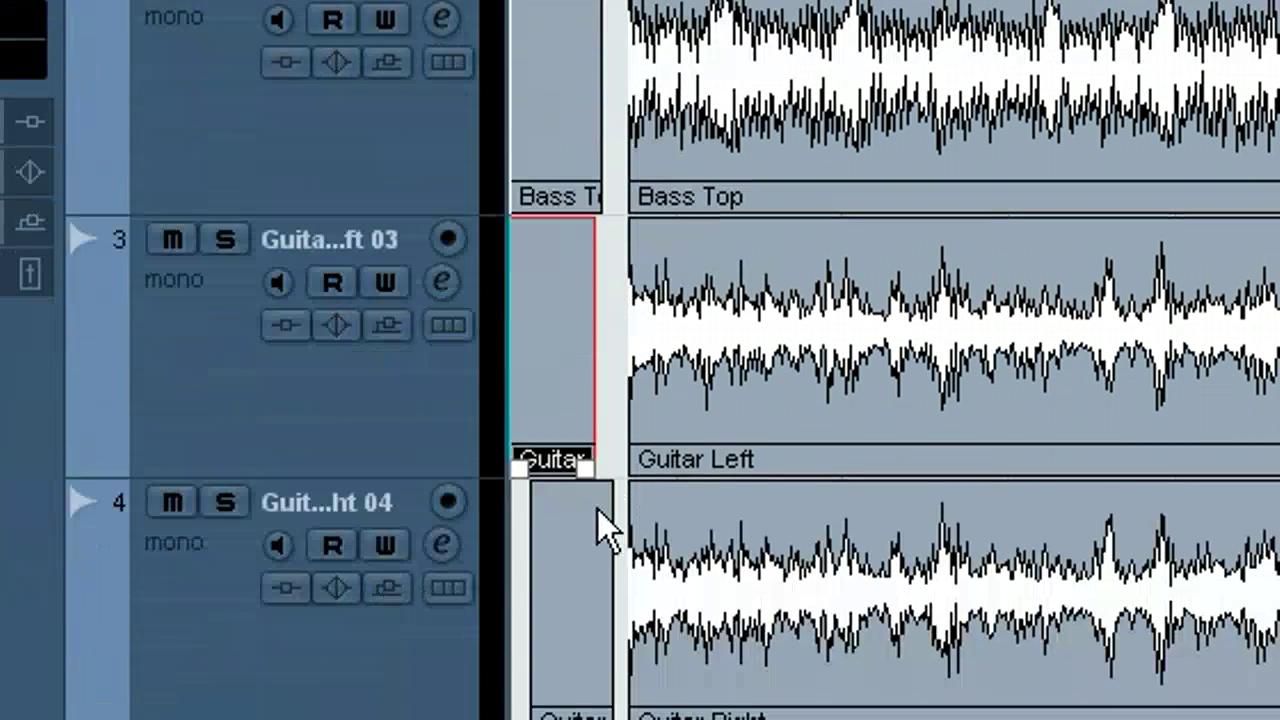
drag(593, 516, 549, 520)
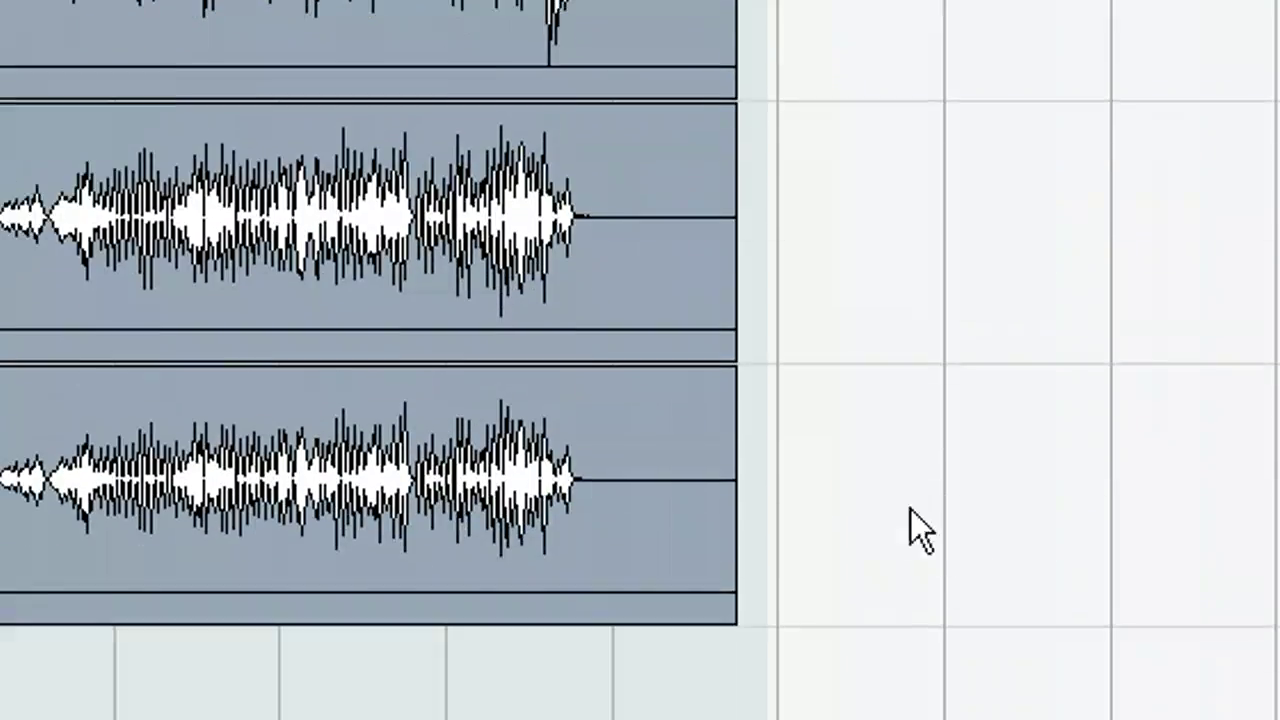
Select every event in the project with the Object Selection tool and bounce the selection, replacing the original events.
right_click(842, 505)
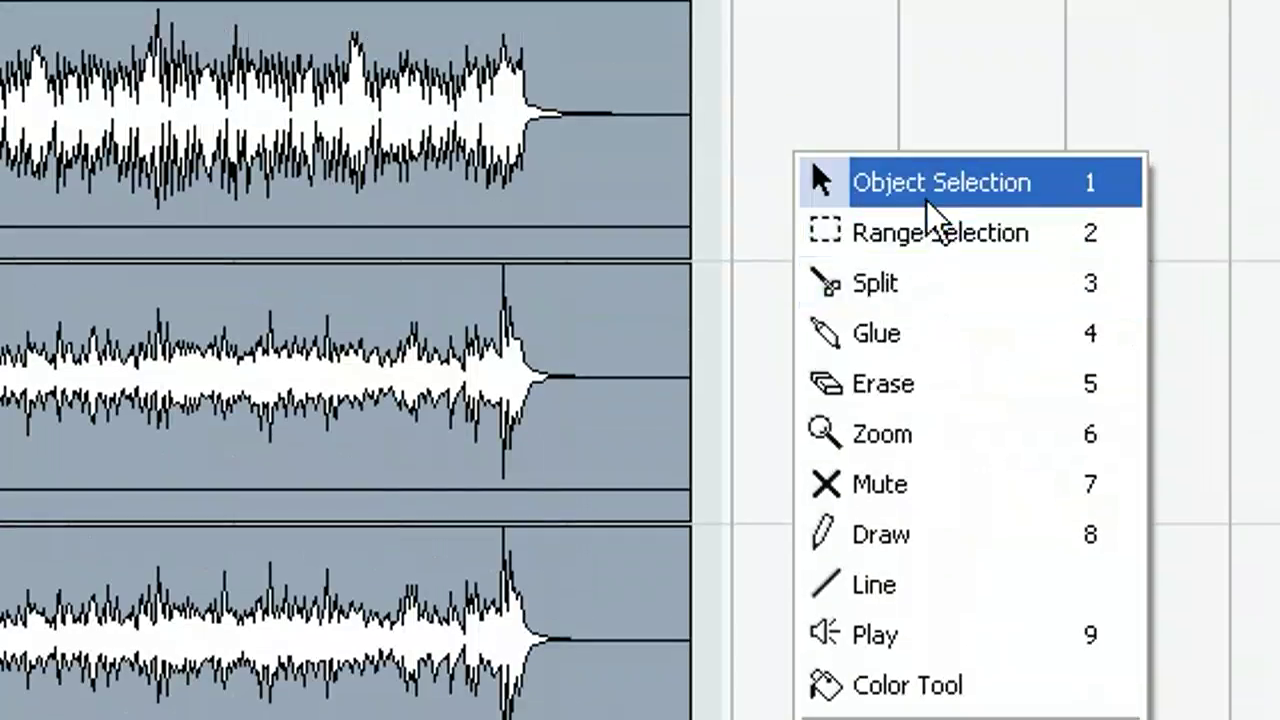
click(926, 186)
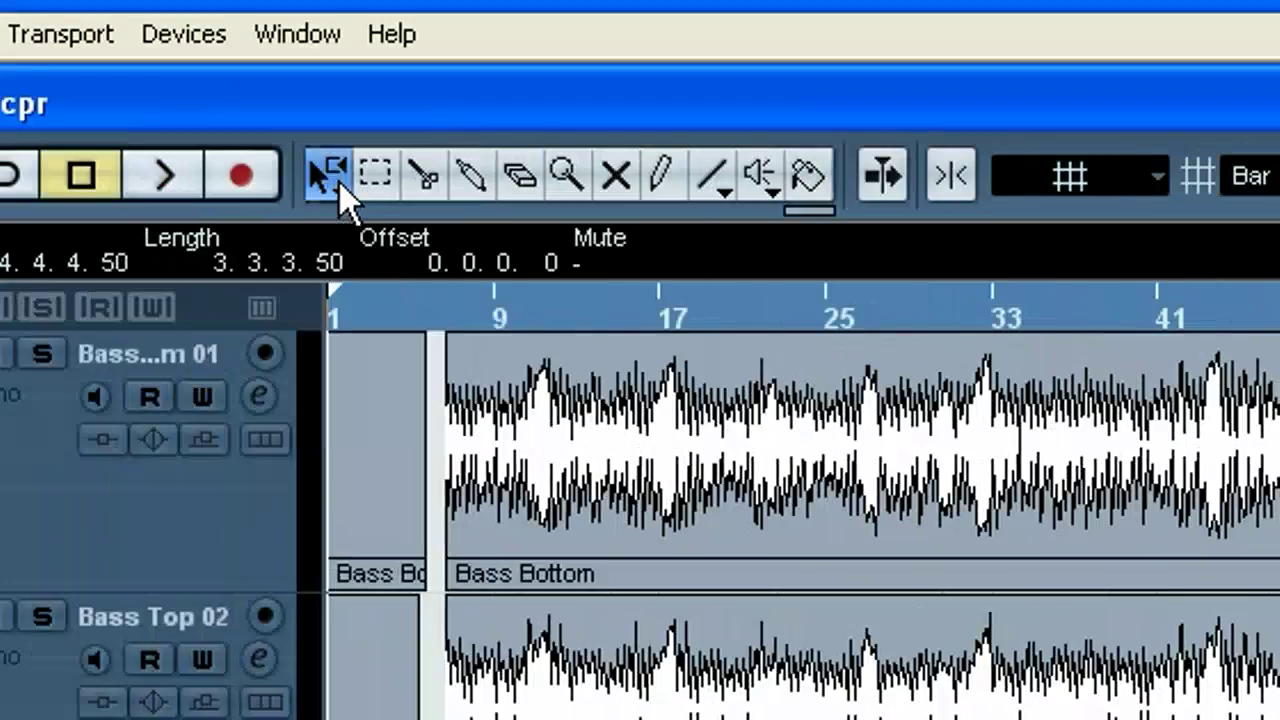
click(340, 183)
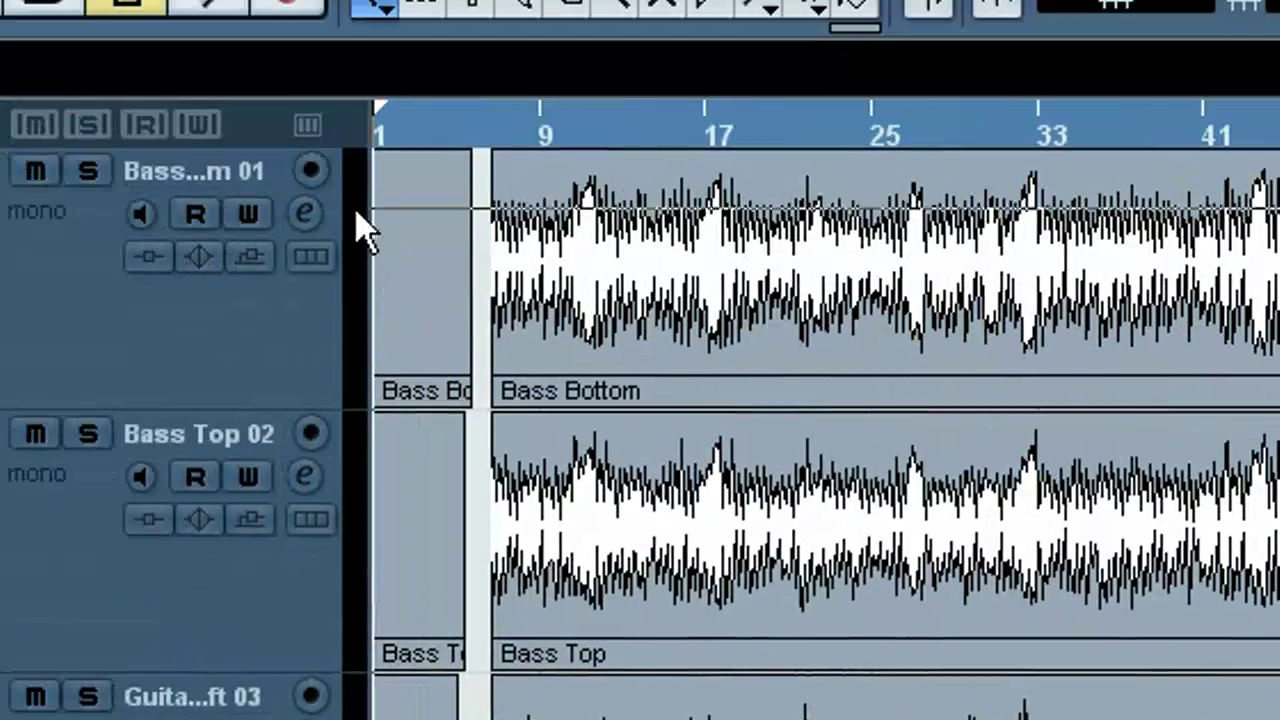
key(ctrl+a)
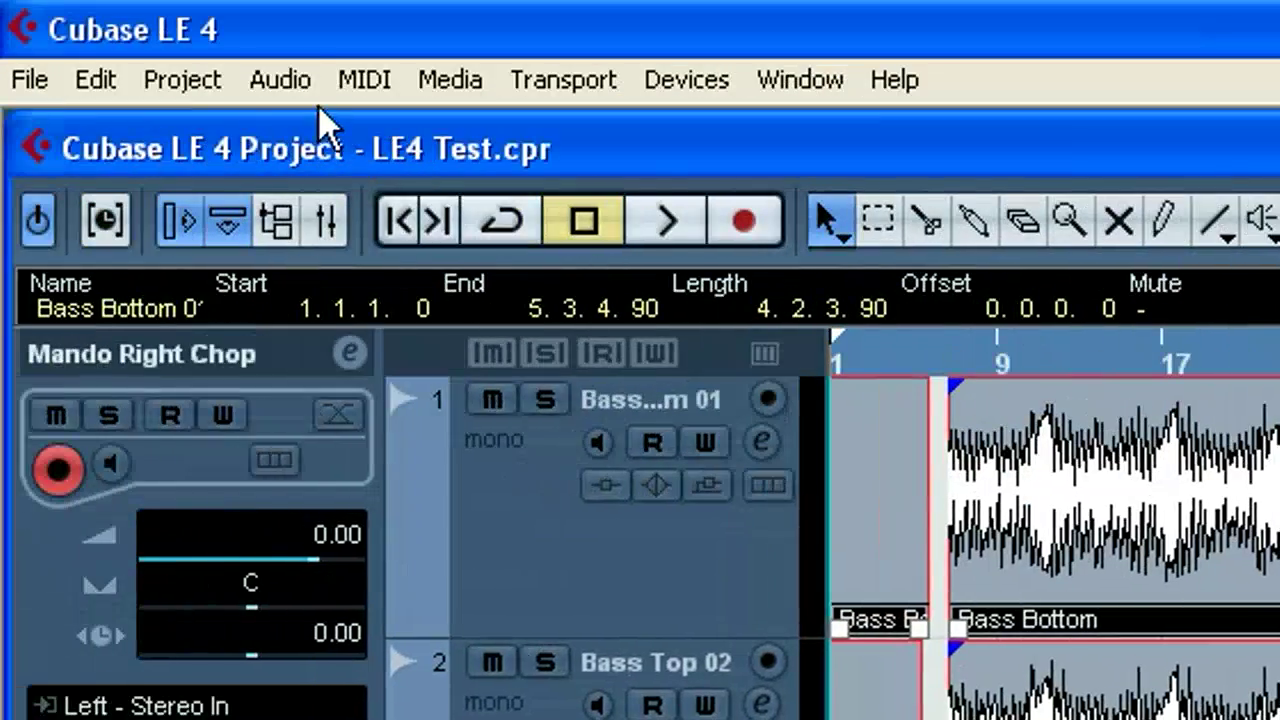
click(281, 79)
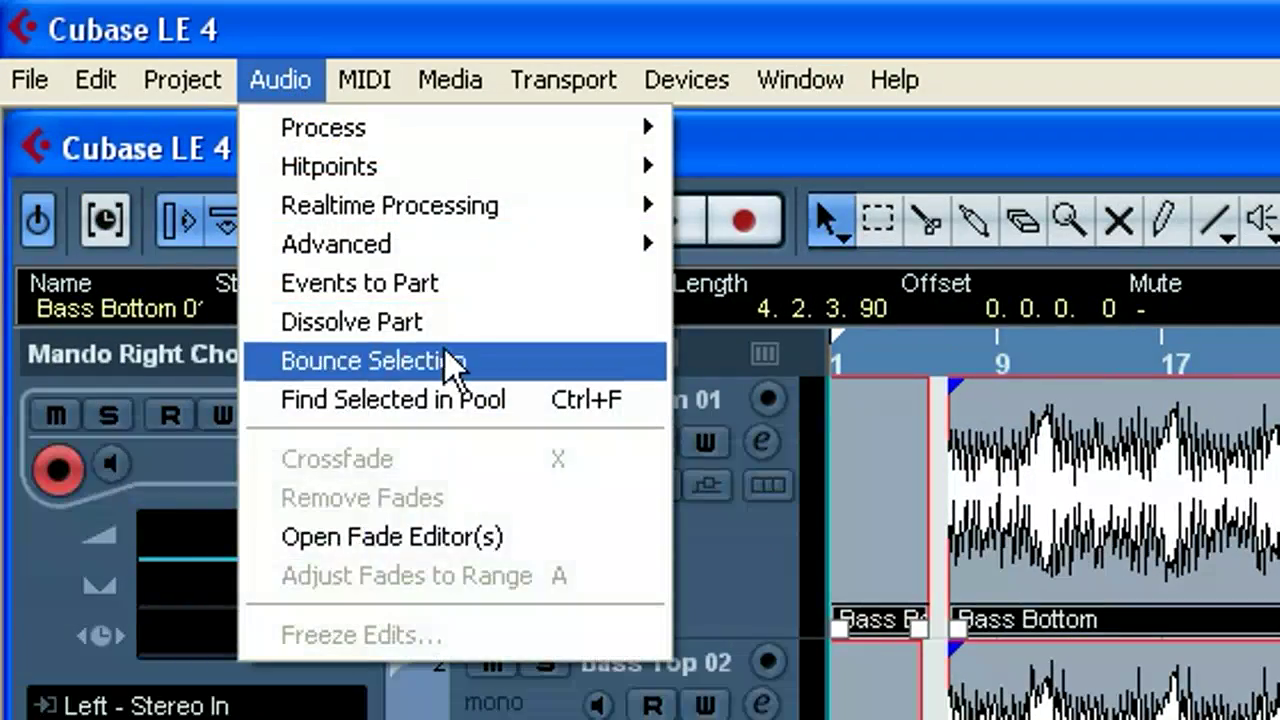
click(414, 359)
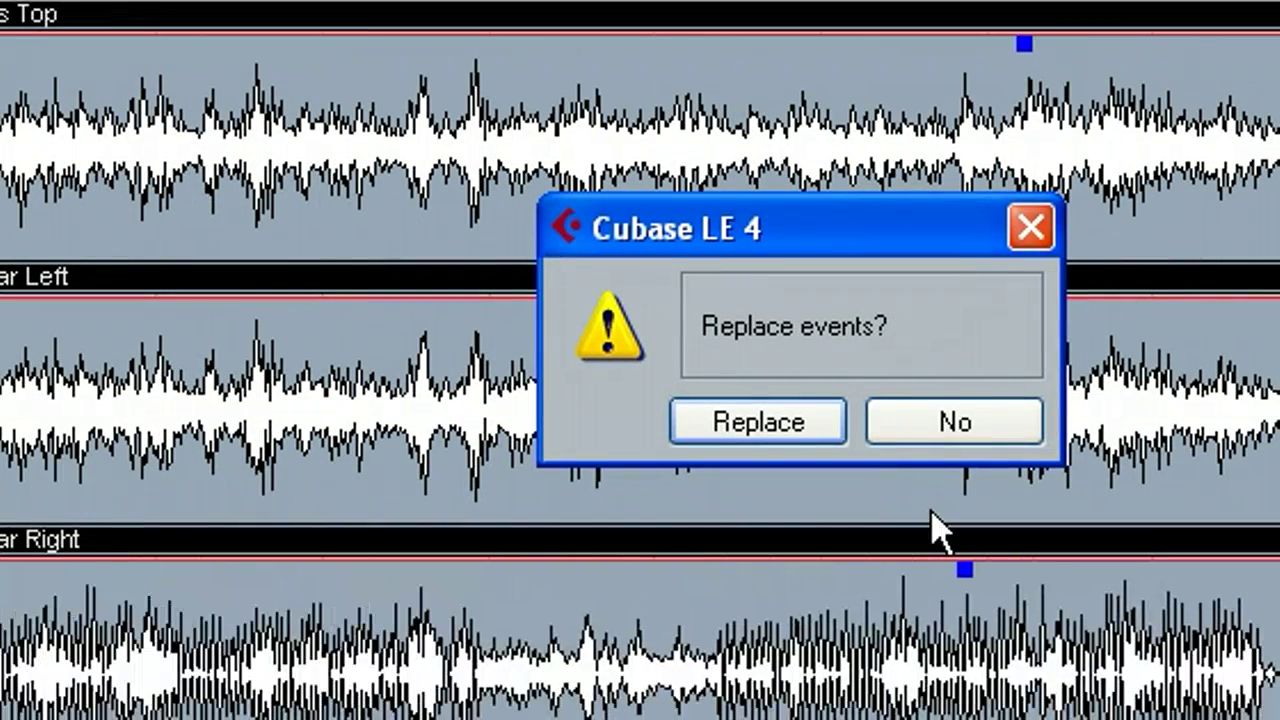
click(760, 423)
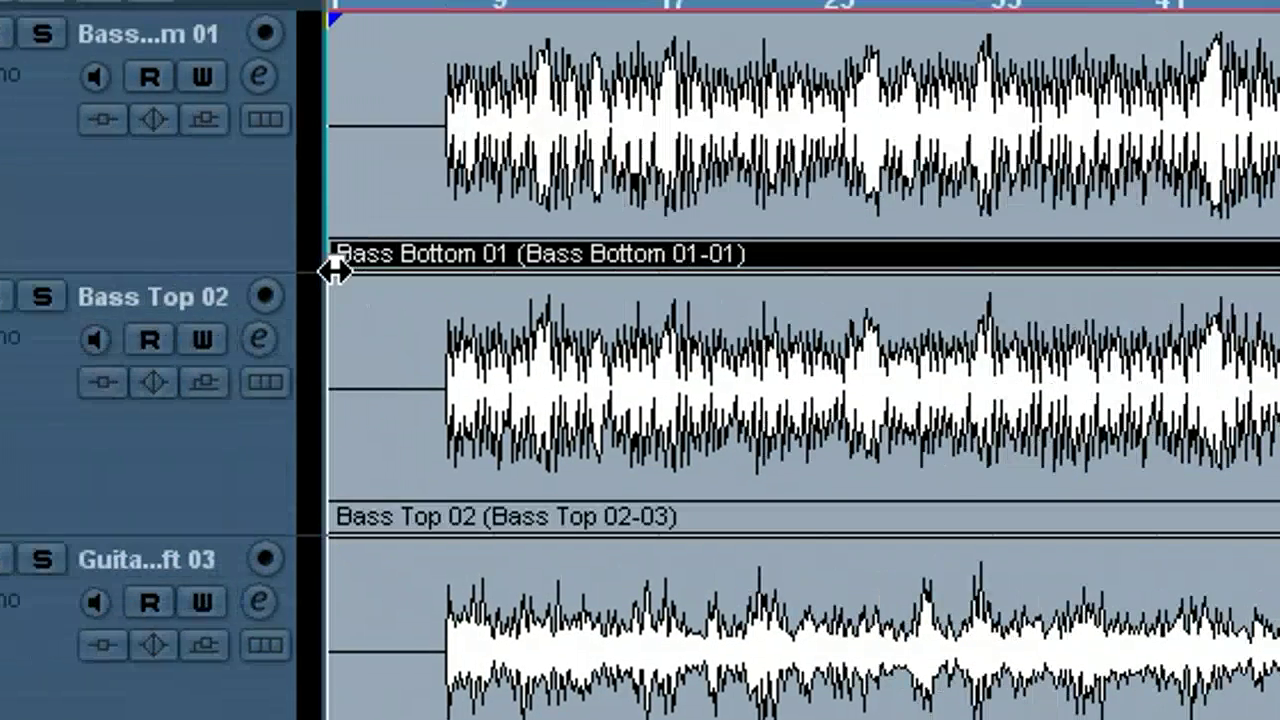
Examine the start of the bounced events and their clip names on the bass, guitar and mandolin tracks.
drag(288, 220, 343, 216)
drag(390, 263, 460, 260)
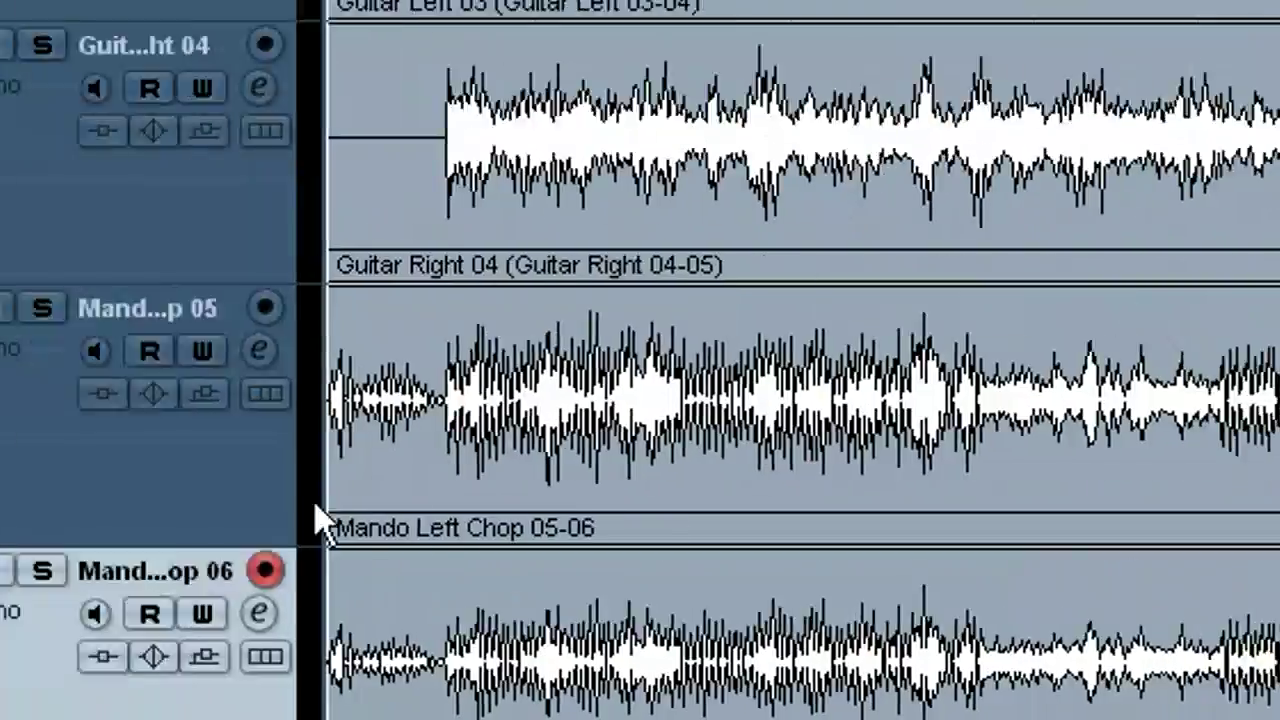
scroll(745, 225, up, 3)
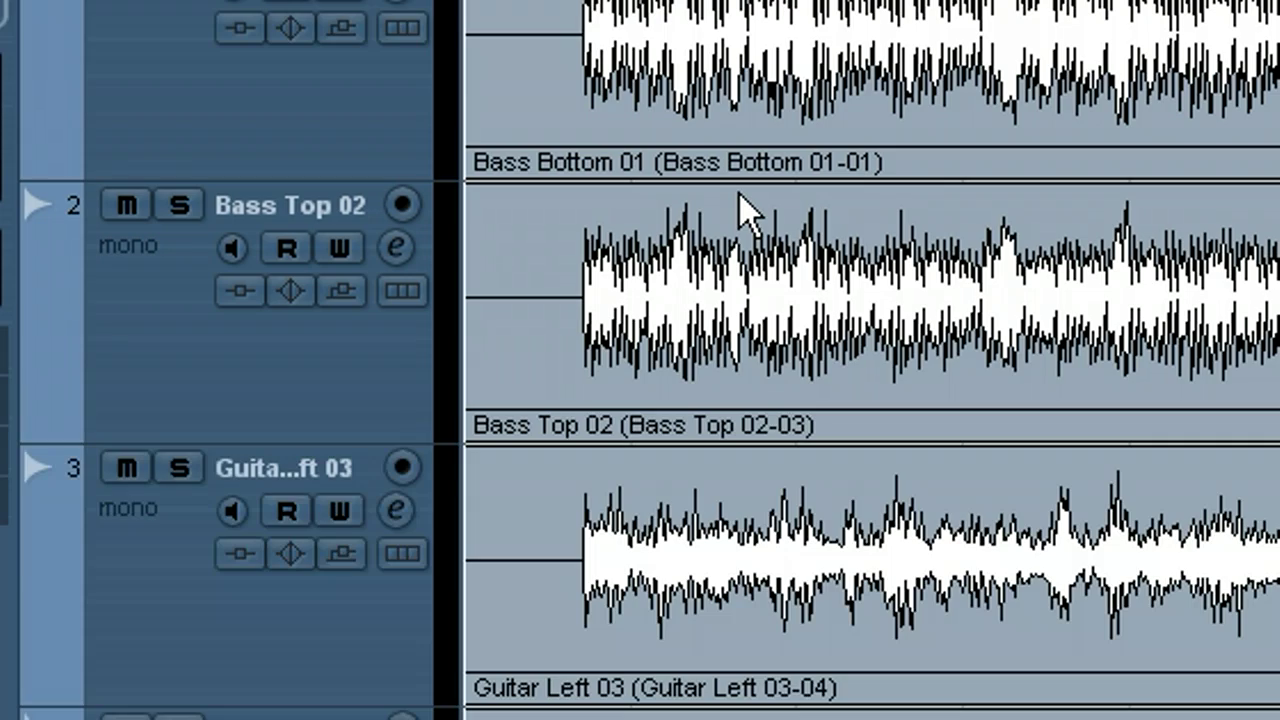
scroll(740, 200, down, 8)
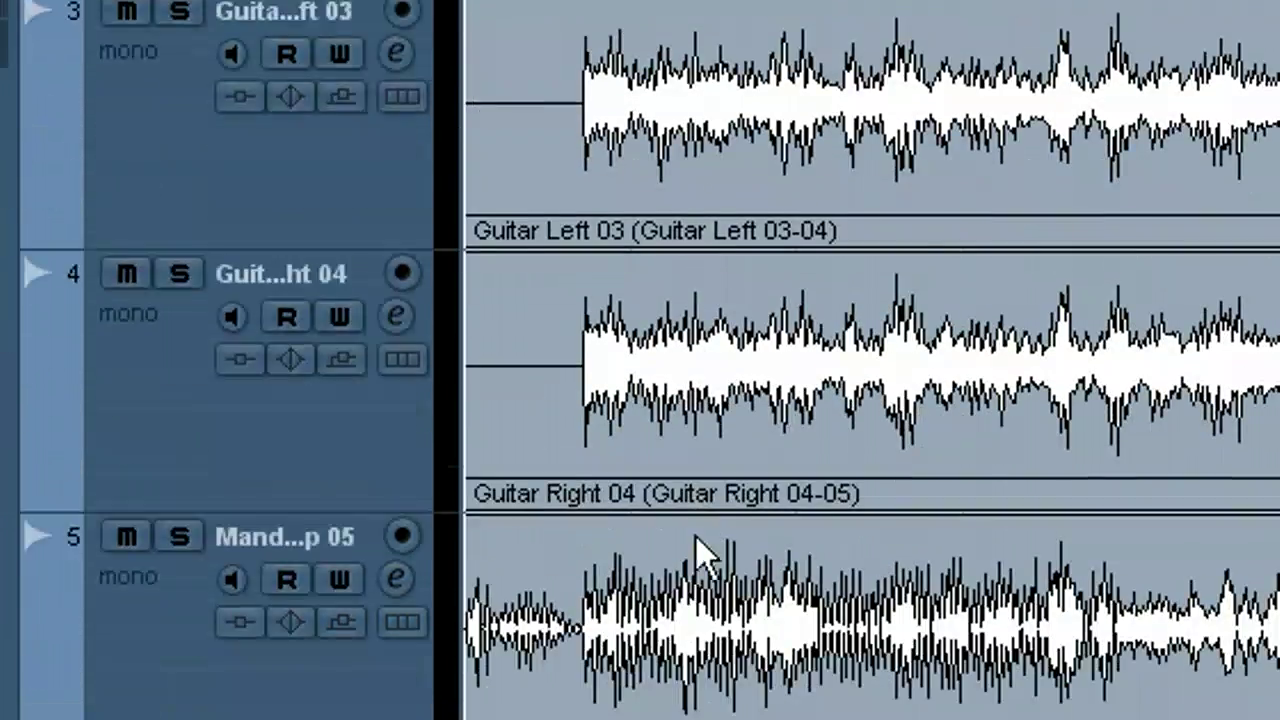
scroll(664, 208, up, 6)
scroll(664, 208, up, 3)
scroll(680, 200, down, 9)
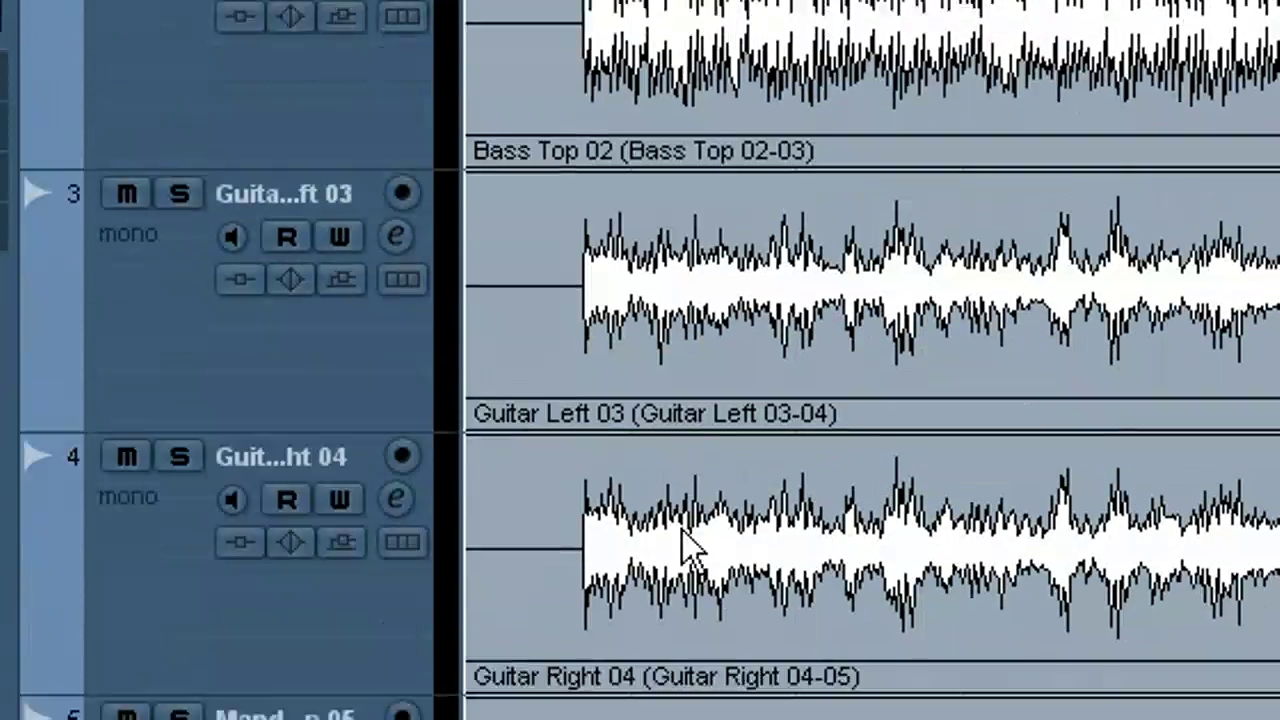
scroll(735, 325, up, 8)
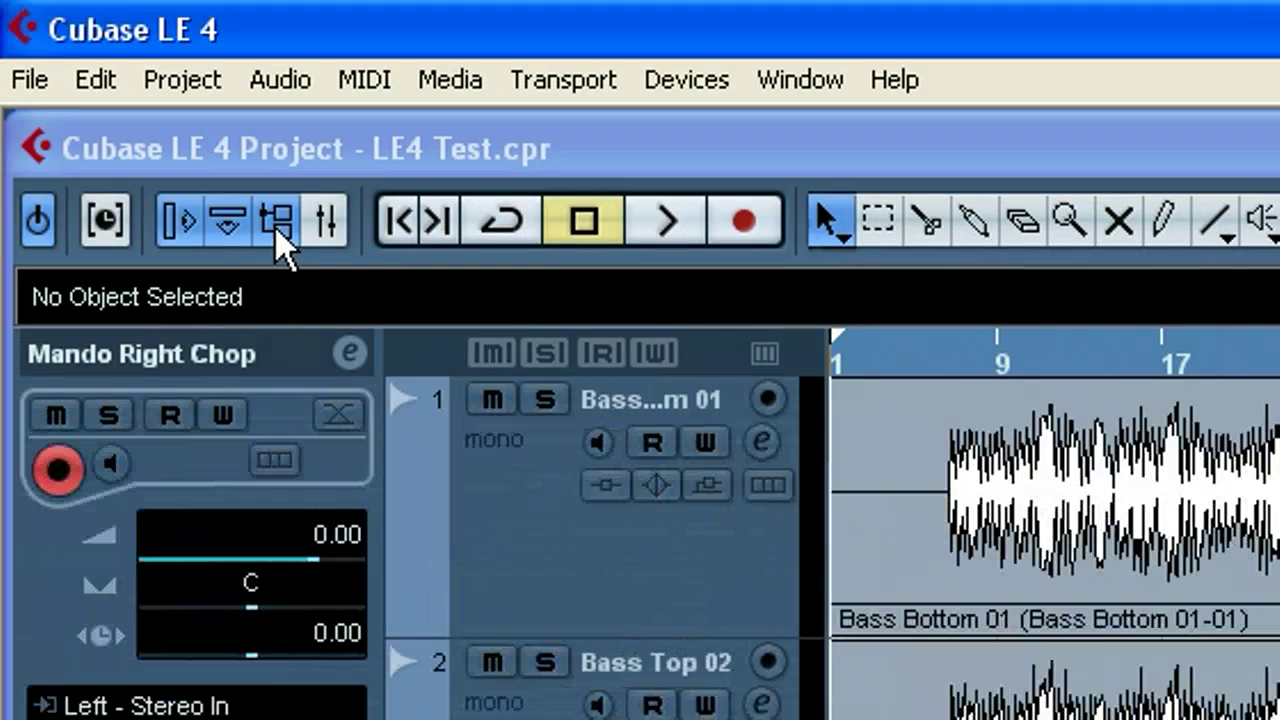
Open the Pool and rename the bounced Bass Bottom clip as Bass Export.
click(278, 224)
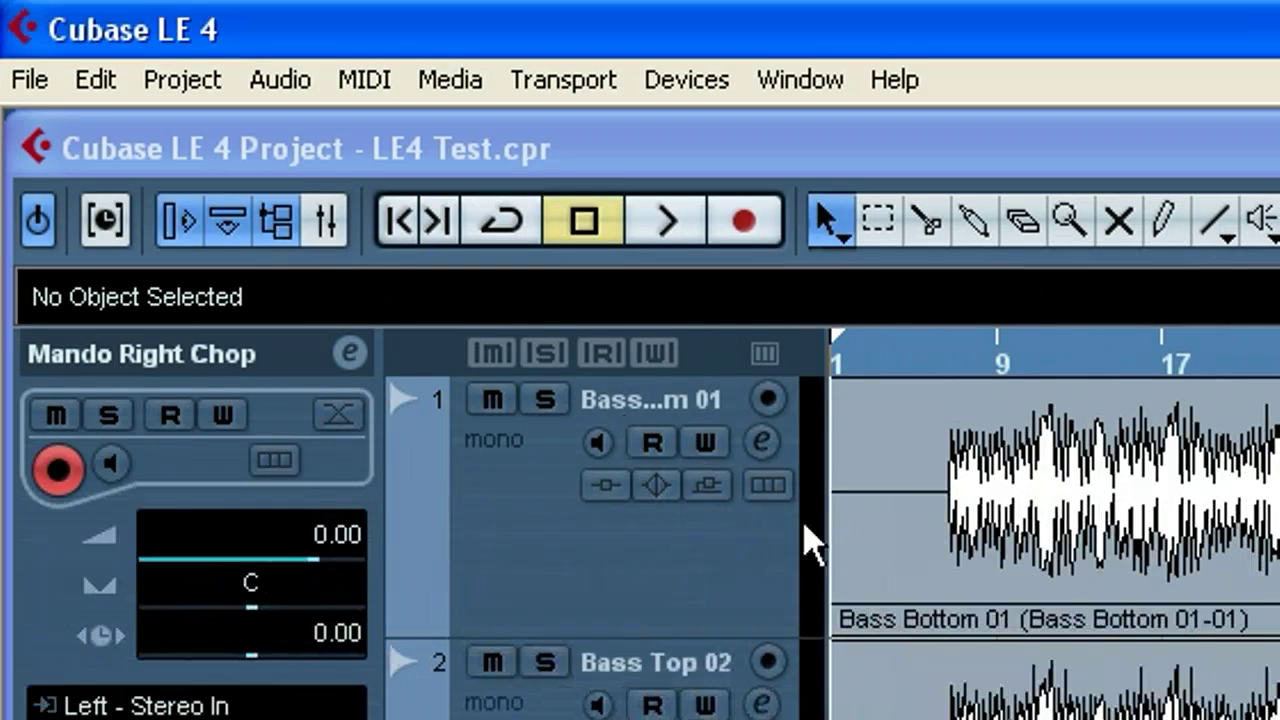
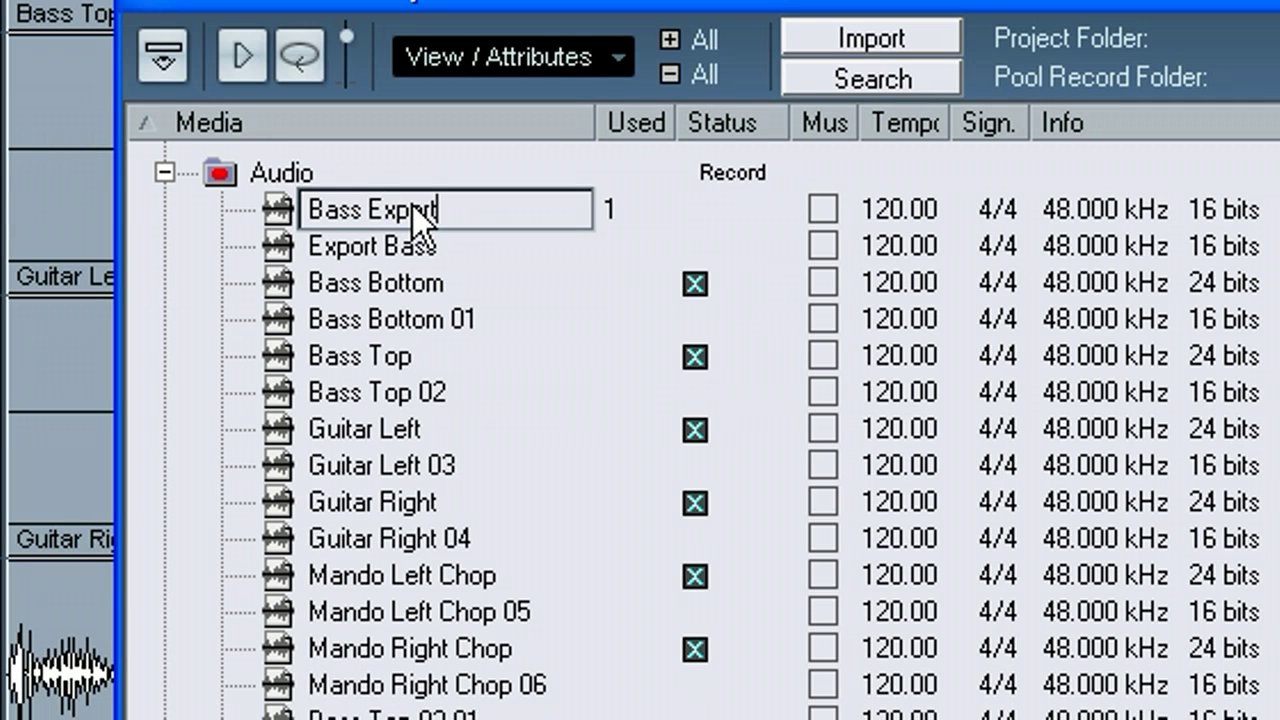
text(xport)
key(Return)
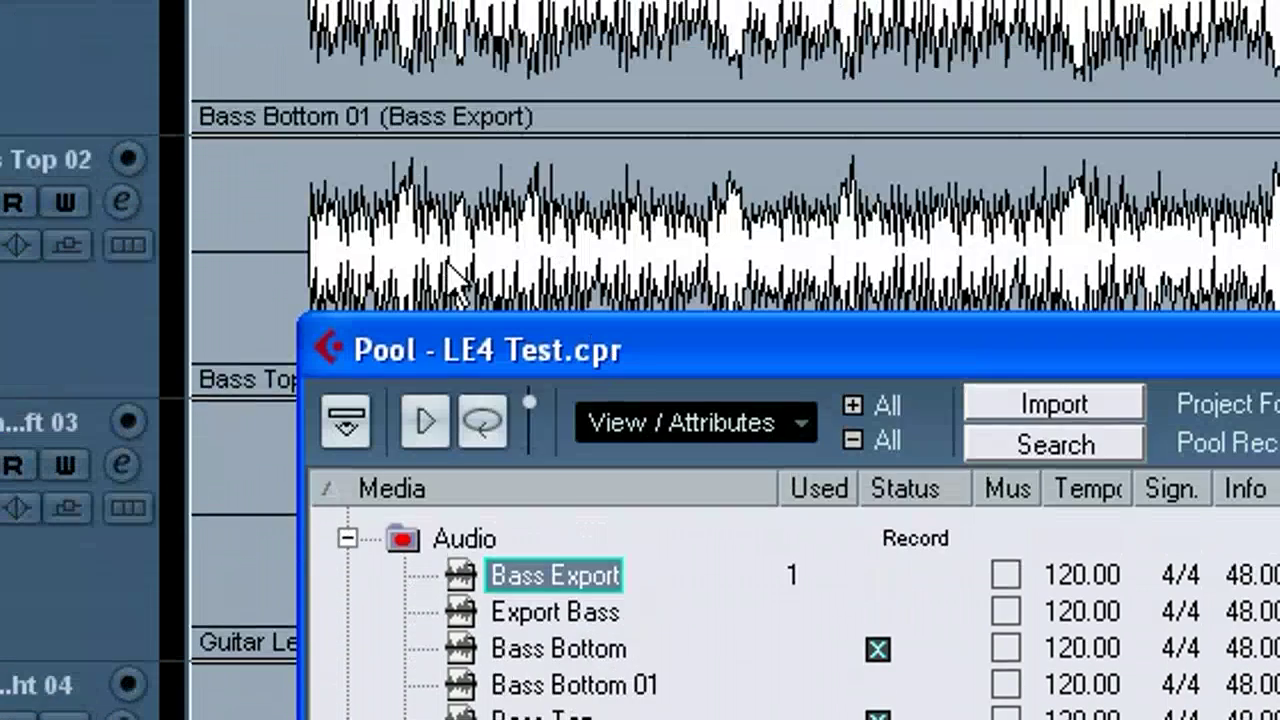
Move the Pool window off the bass tracks and rename the Bass Top 02-03 clip as Bass Export 2.
drag(453, 366, 469, 527)
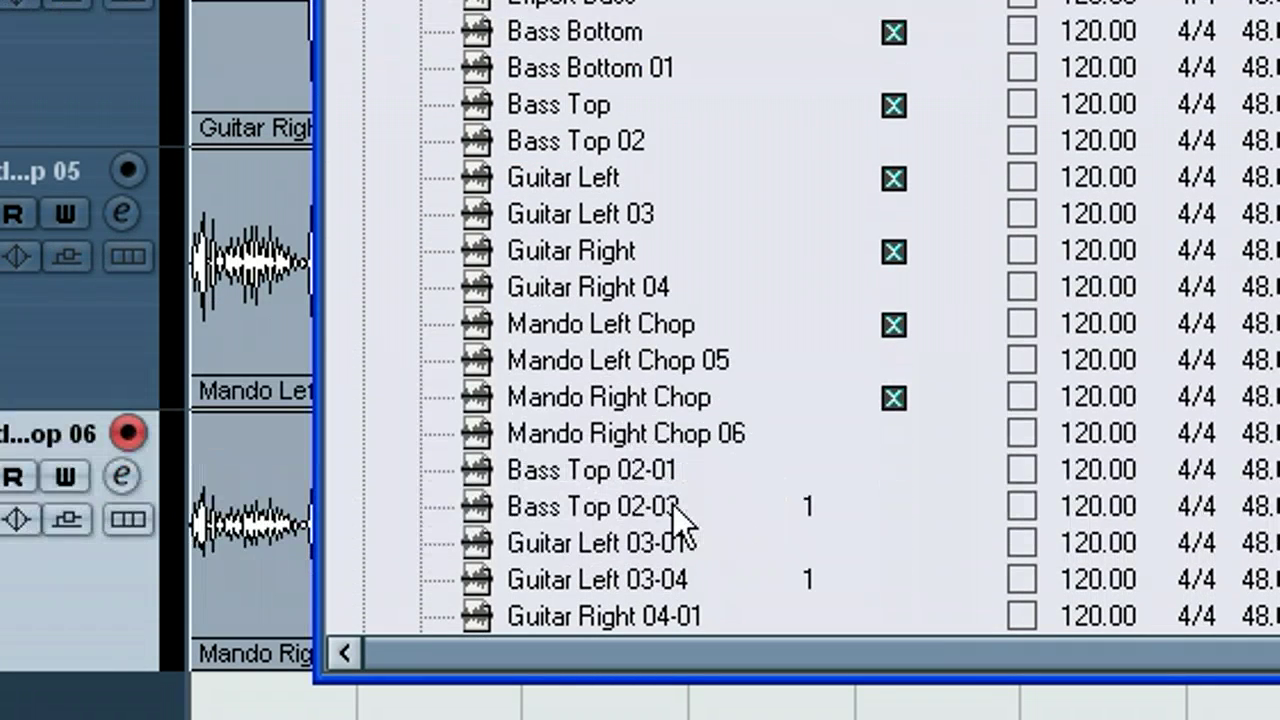
click(673, 505)
click(673, 505)
drag(565, 515, 739, 500)
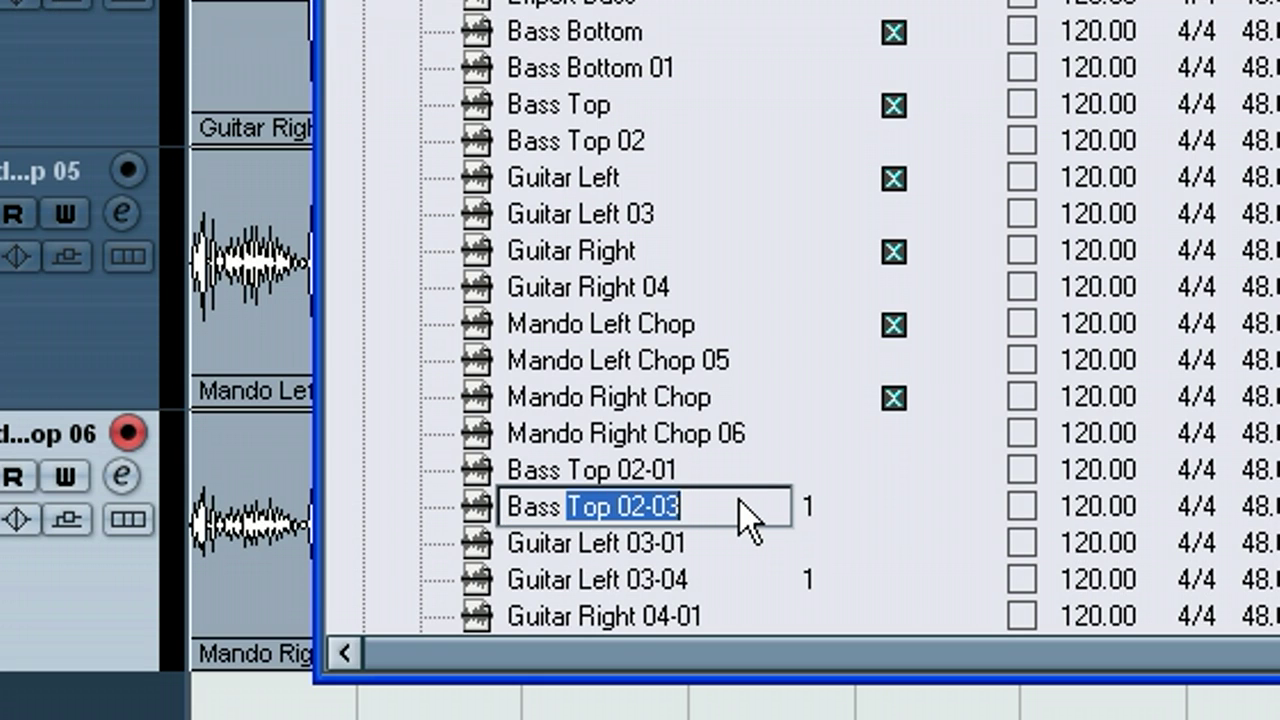
text(Export 2)
key(Return)
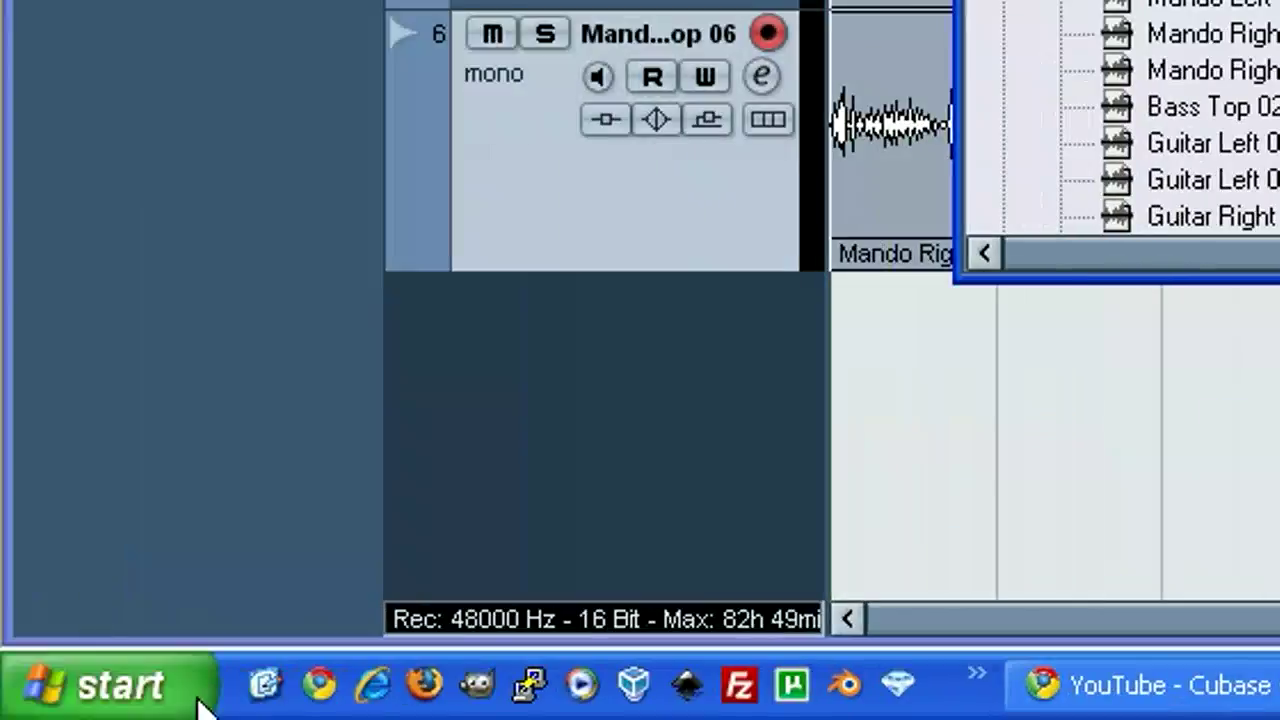
Switch to Windows Explorer and open the project's audio folder inside the crap folder in My Documents.
click(140, 692)
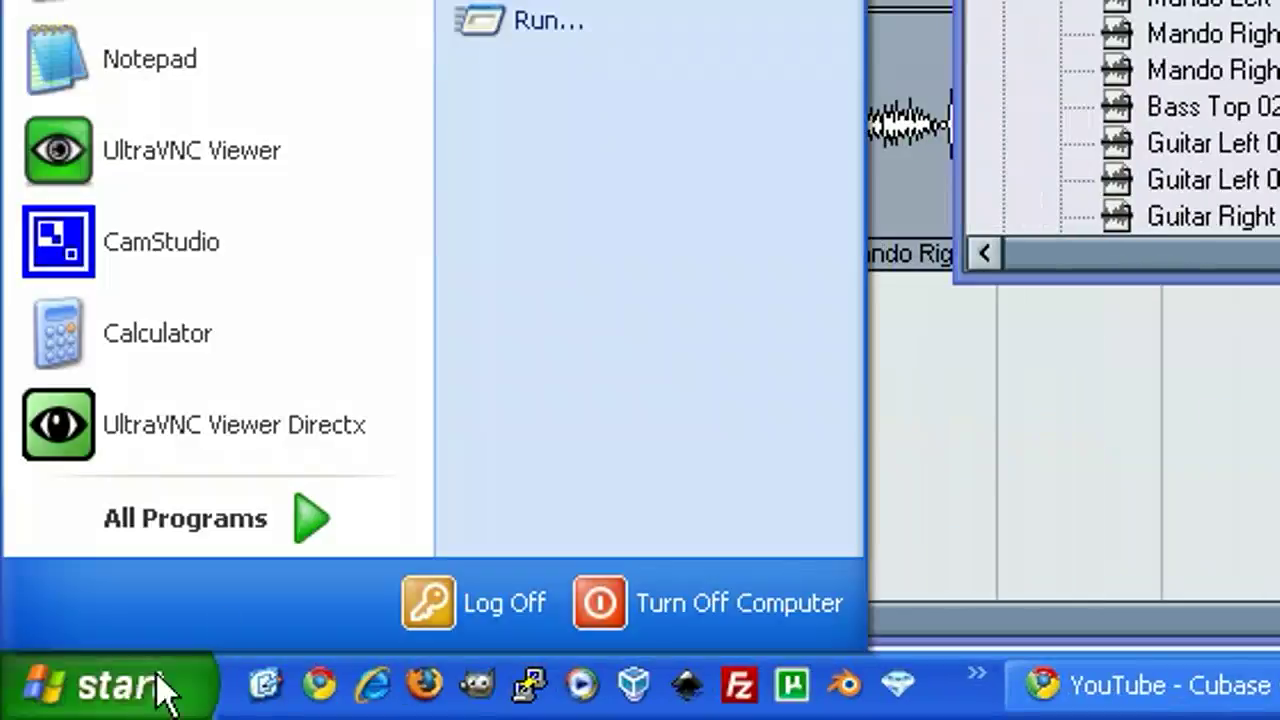
click(689, 136)
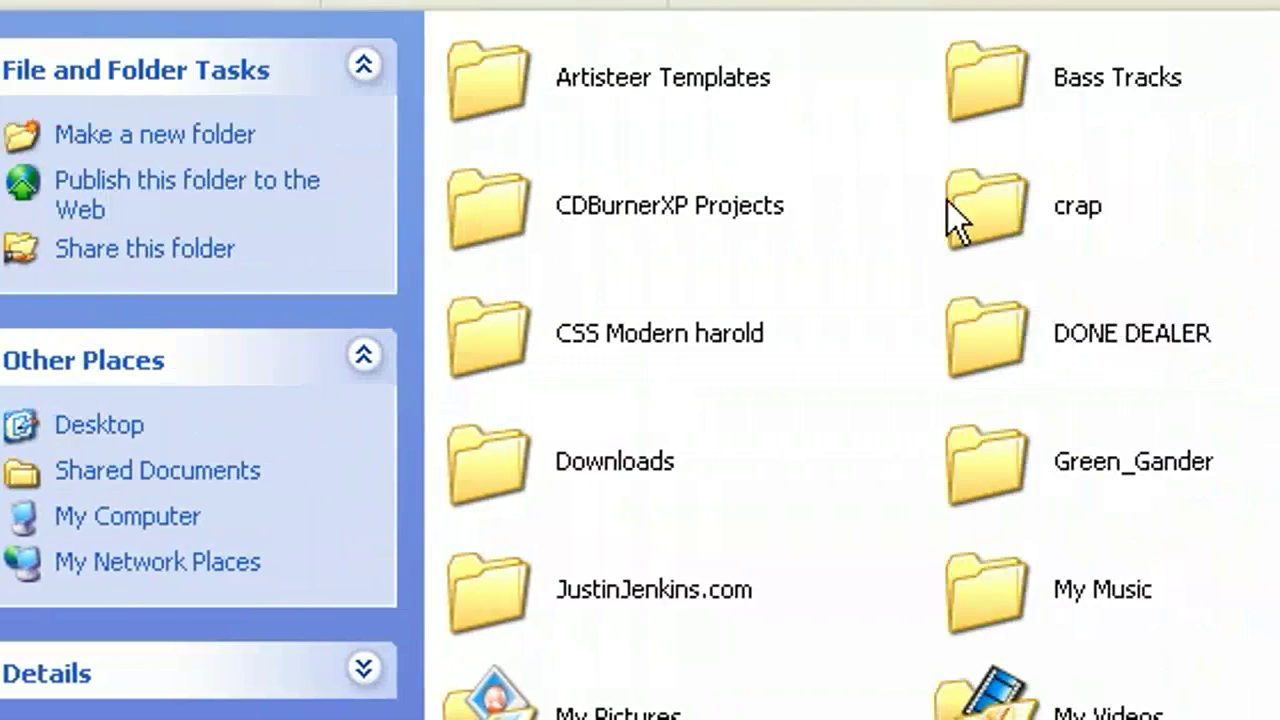
double_click(951, 214)
click(445, 215)
double_click(445, 215)
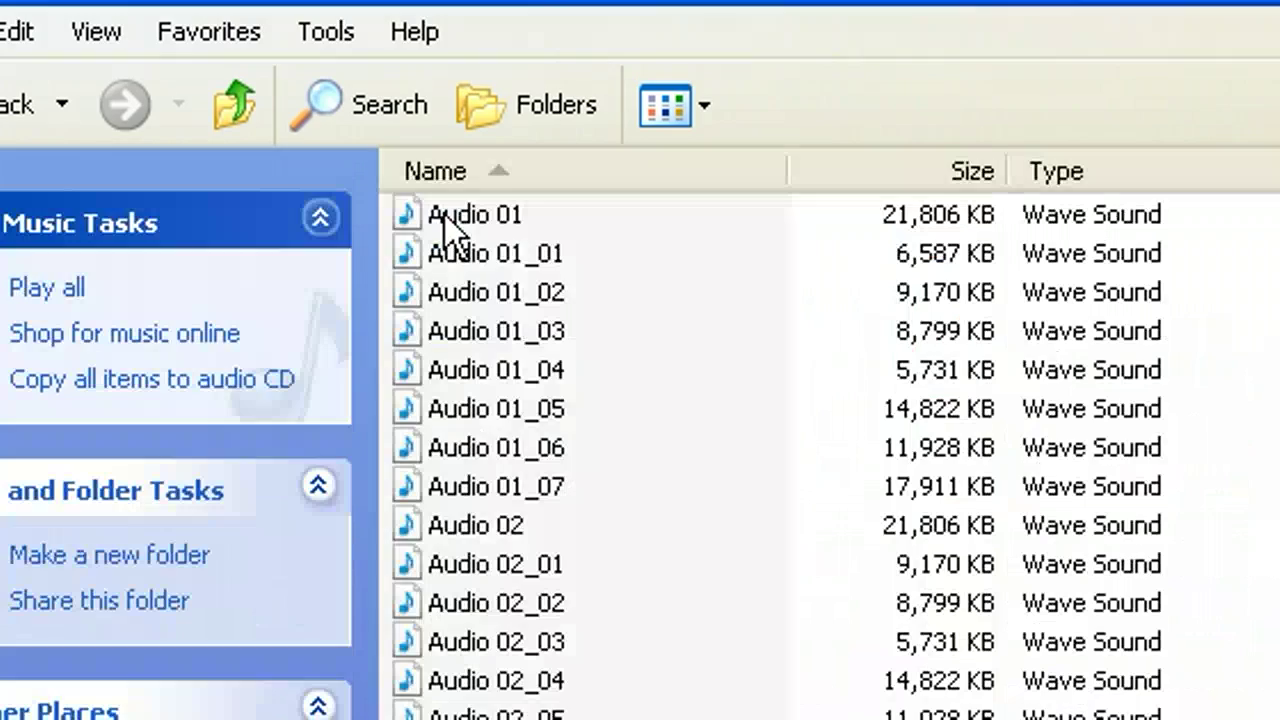
Find and select the Bass Export and Bass Export 2 wave files, and close the folder and Pool windows.
scroll(941, 520, down, 18)
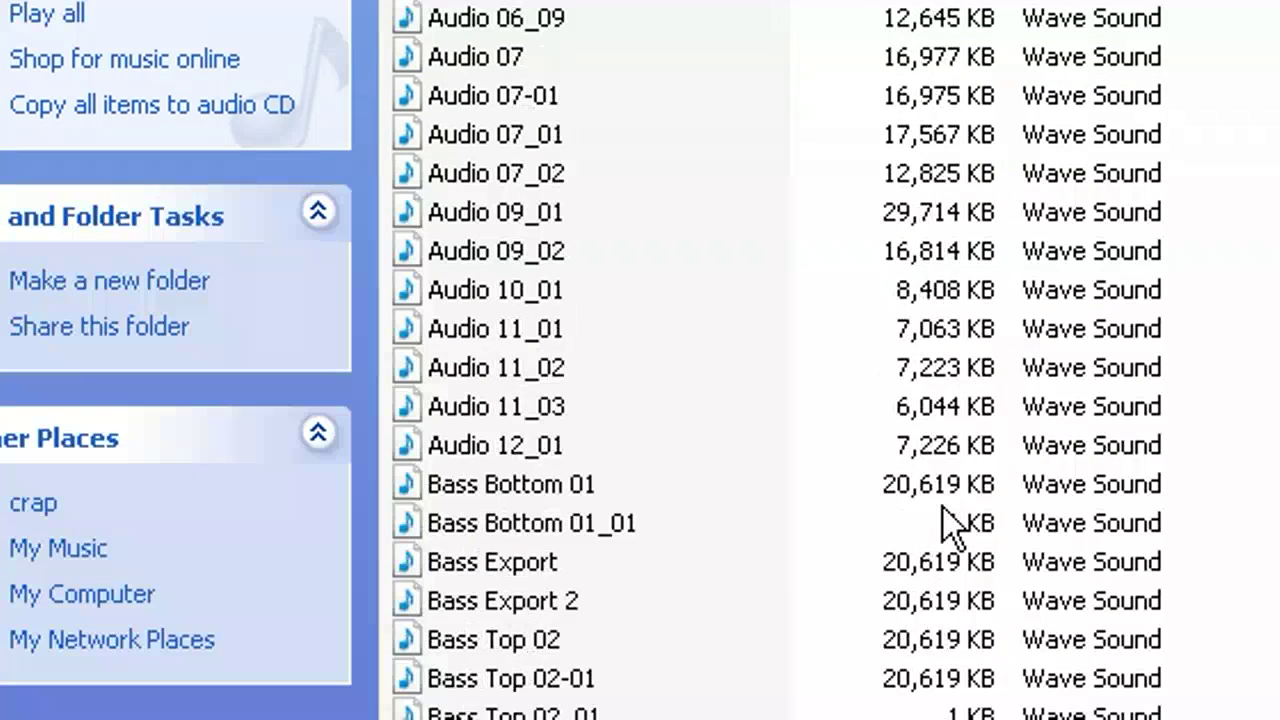
scroll(929, 510, down, 1)
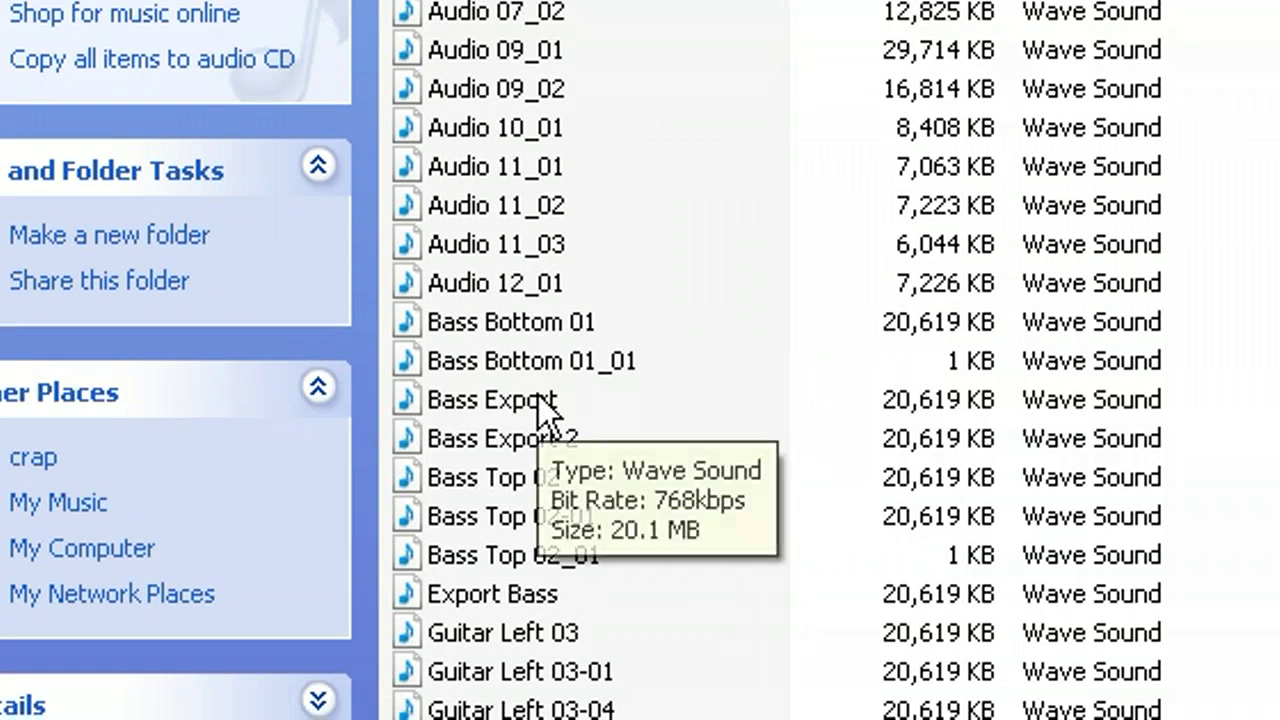
click(540, 405)
click(543, 436)
click(540, 411)
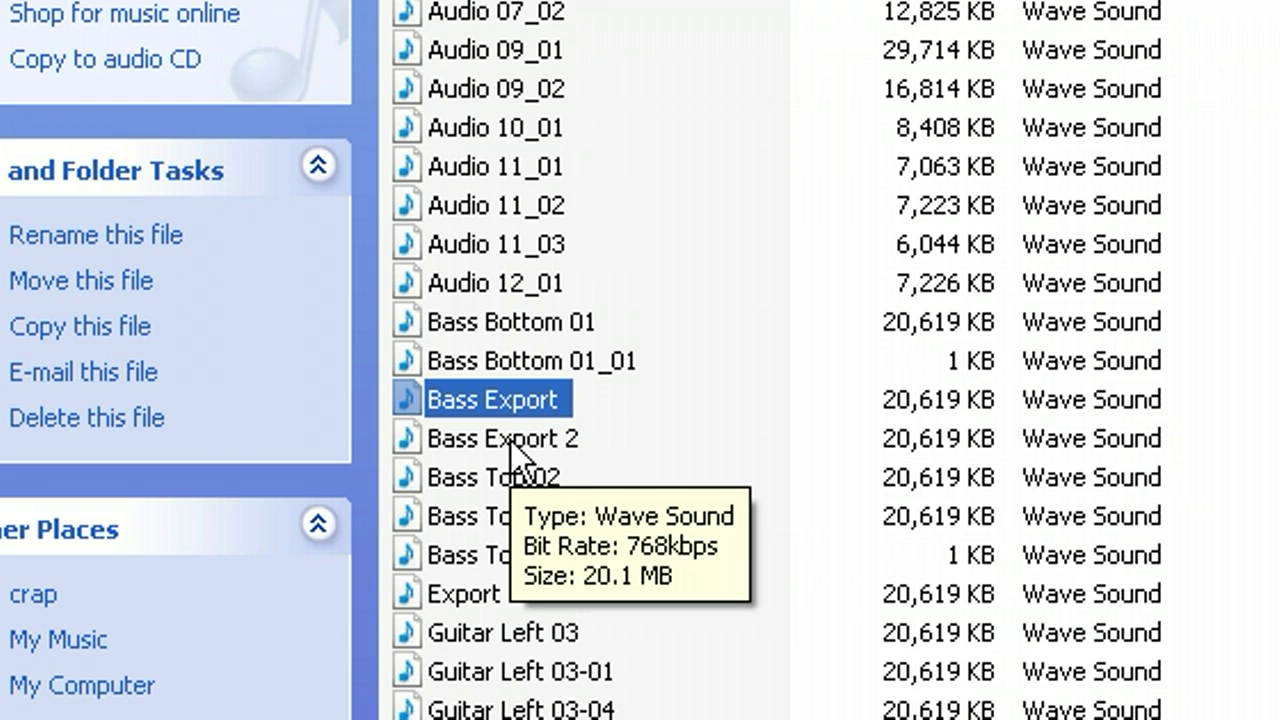
shift+click(511, 441)
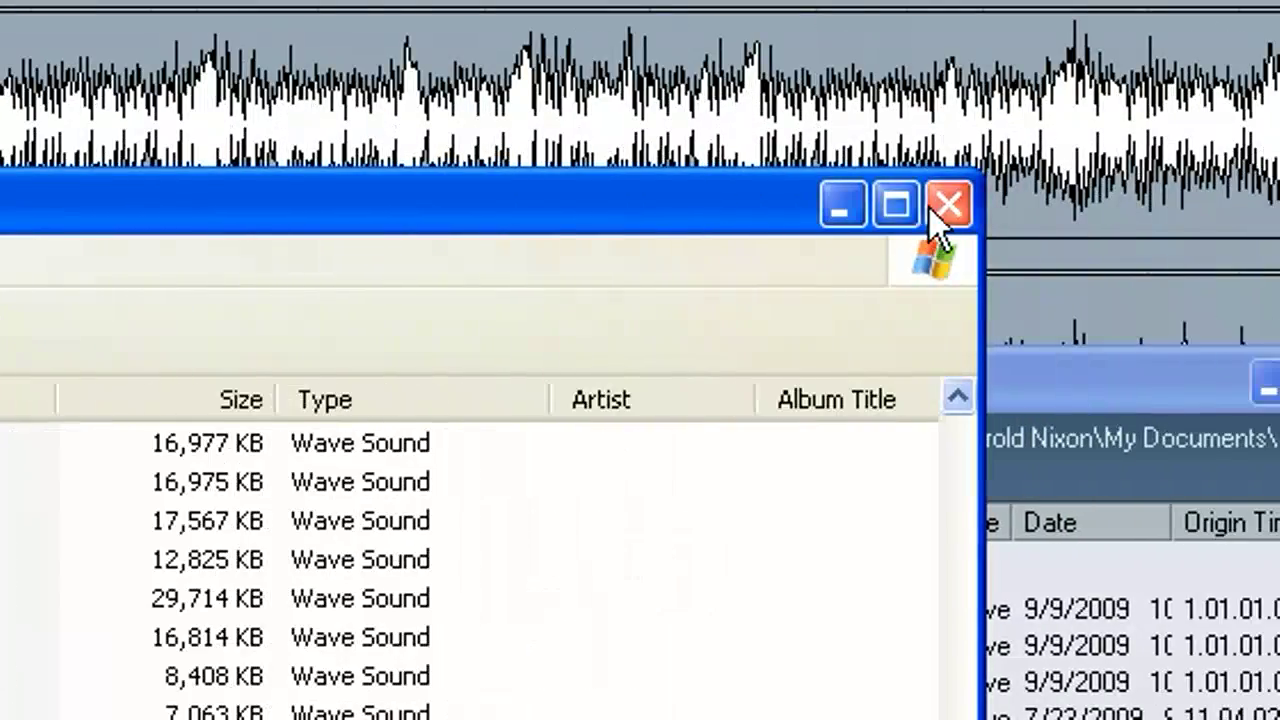
click(1265, 160)
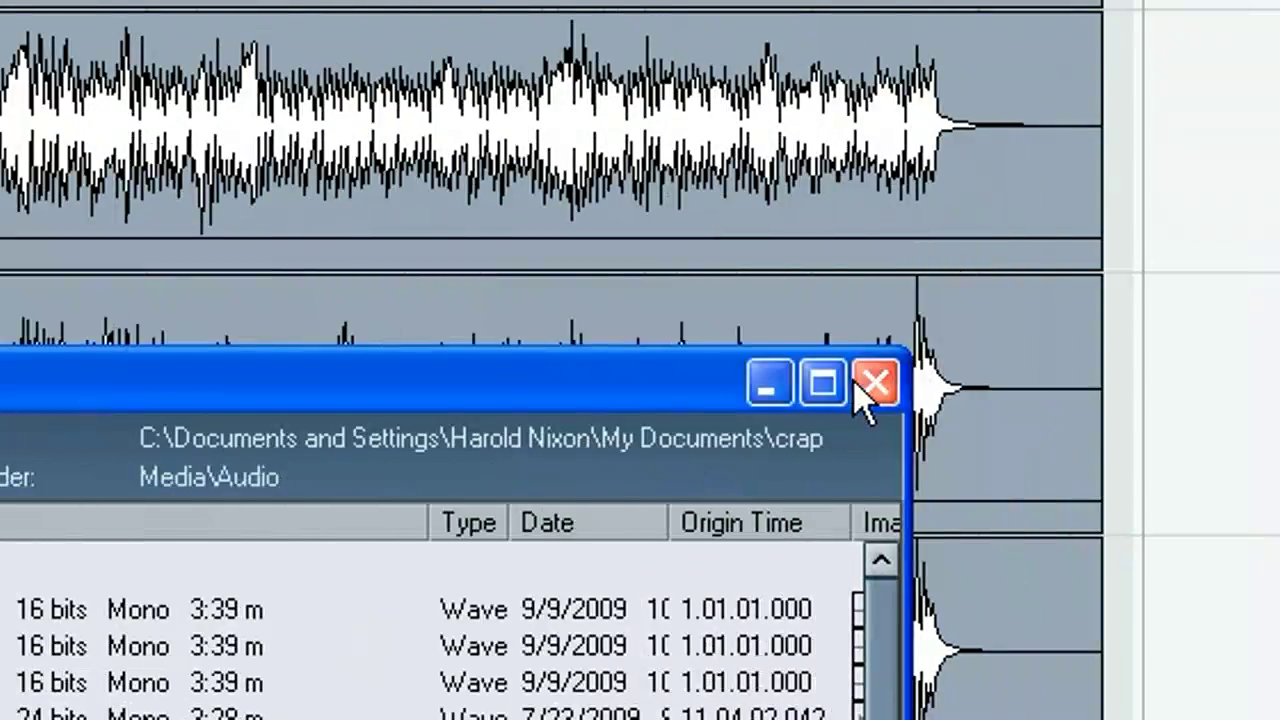
click(1279, 380)
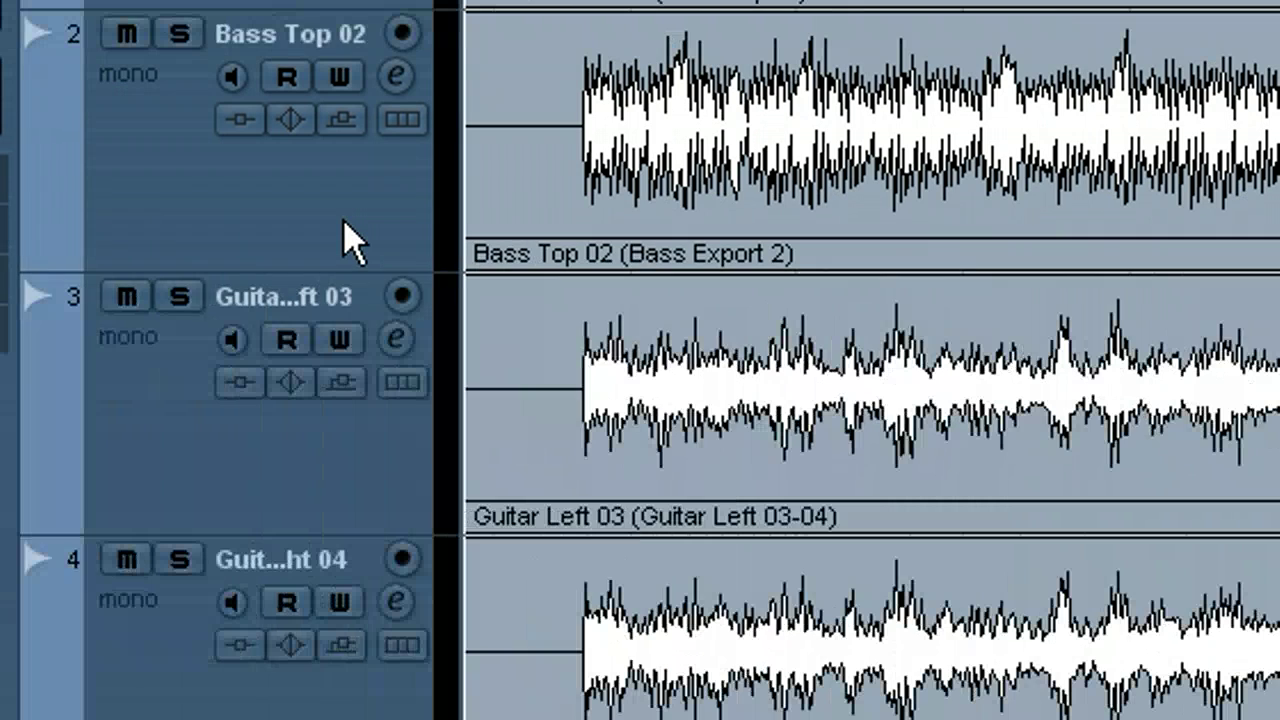